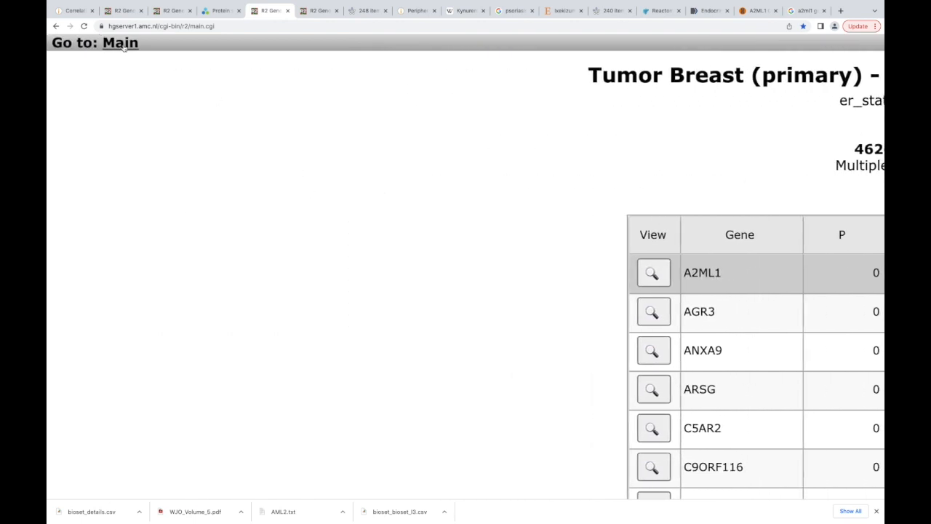
- Return to the main page and start a Find Correlated Genes with a single Gene analysis on the Tumor Breast Gruvberger-Saal dataset
{"action": "left_click", "coordinate": [122, 43]}
{"action": "scroll", "coordinate": [297, 203], "scroll_direction": "right", "scroll_amount": 9}
{"action": "scroll", "coordinate": [297, 203], "scroll_direction": "left", "scroll_amount": 5}
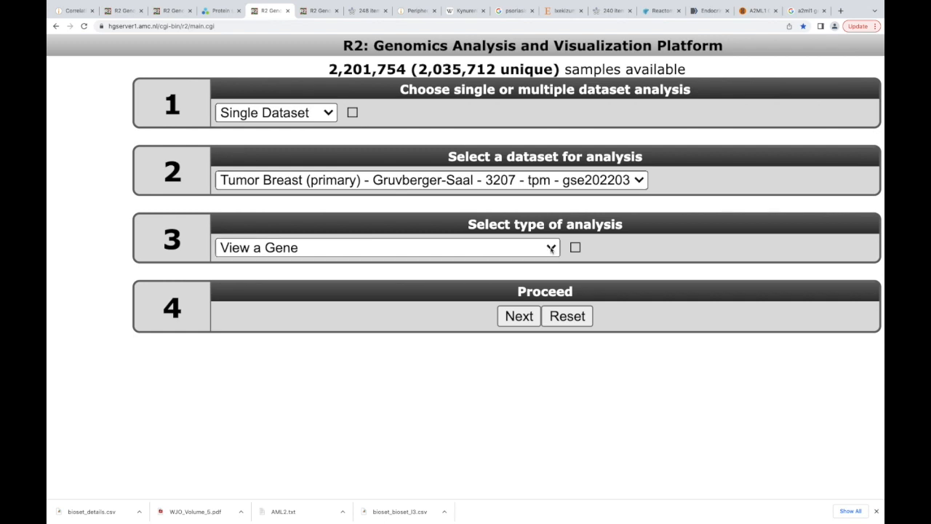
{"action": "left_click", "coordinate": [551, 248]}
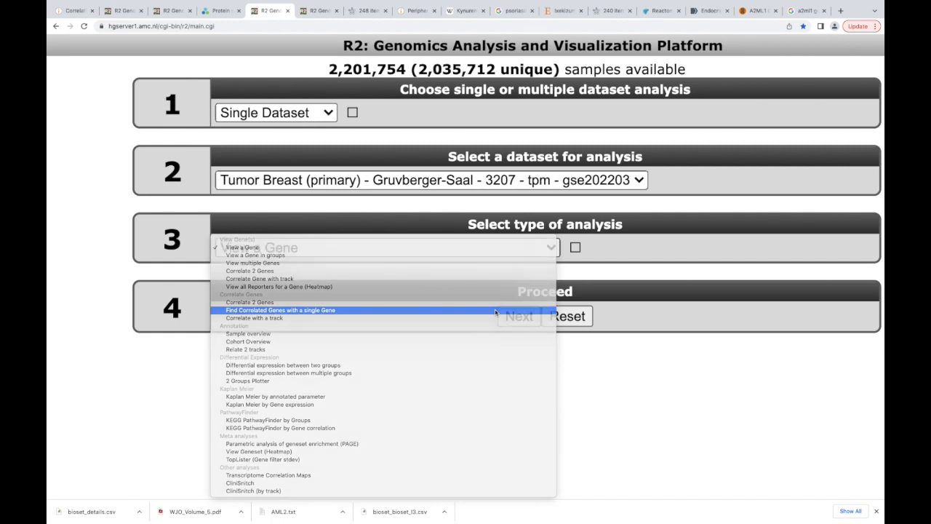
{"action": "left_click", "coordinate": [494, 312]}
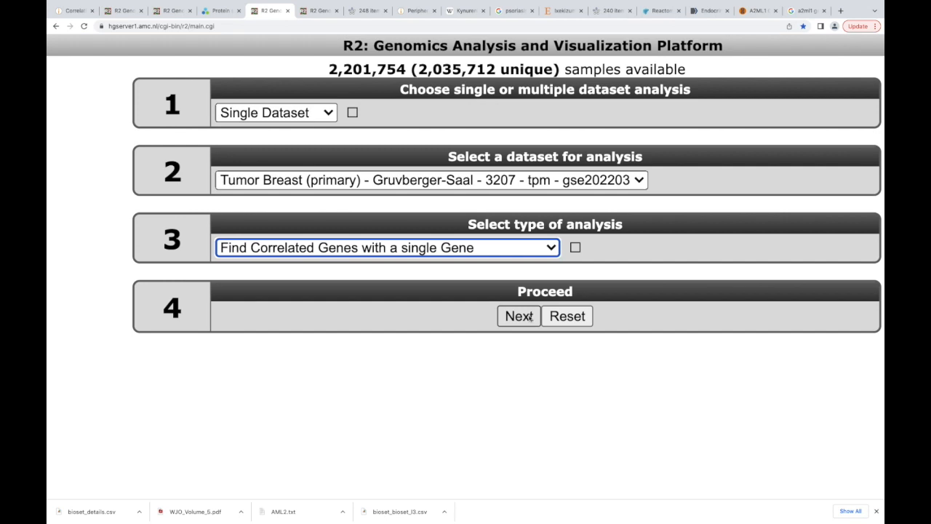
{"action": "left_click", "coordinate": [528, 318]}
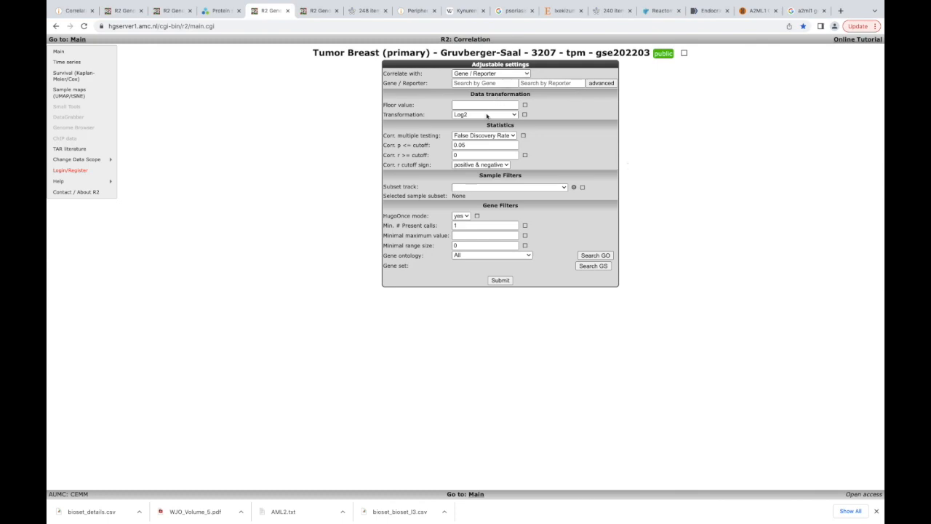
- Choose A2ML1 with reporter id4 as the gene to correlate with
{"action": "scroll", "coordinate": [488, 114], "scroll_direction": "up", "scroll_amount": 5}
{"action": "scroll", "coordinate": [488, 114], "scroll_direction": "up", "scroll_amount": 2}
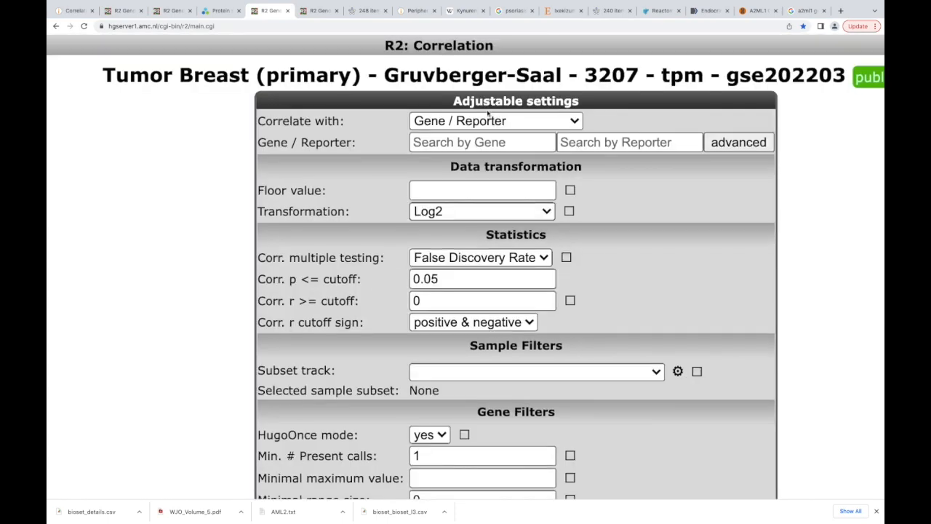
{"action": "left_click", "coordinate": [432, 144]}
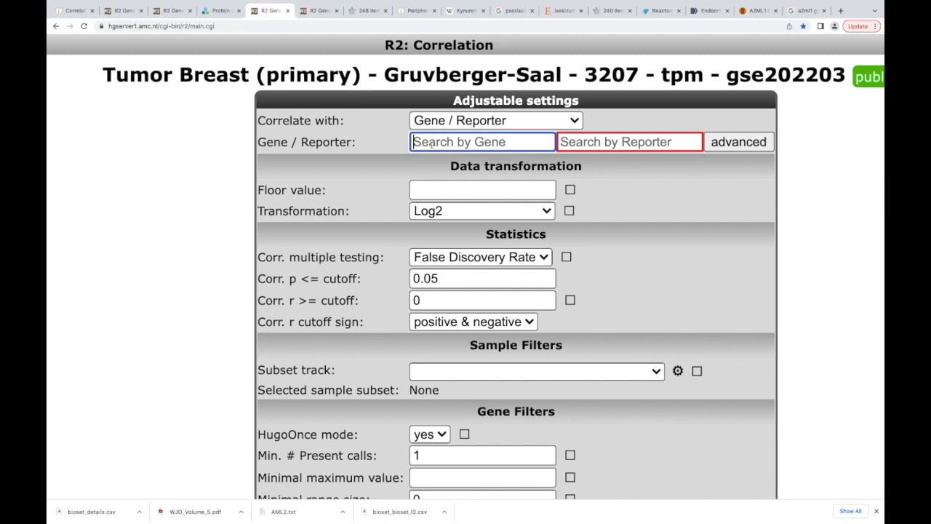
{"action": "type", "text": "a2ml"}
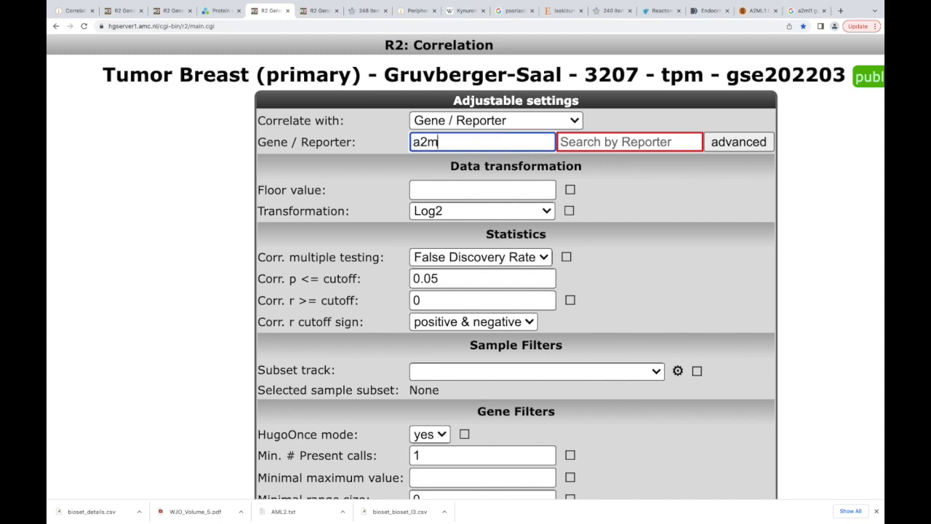
{"action": "type", "text": "1"}
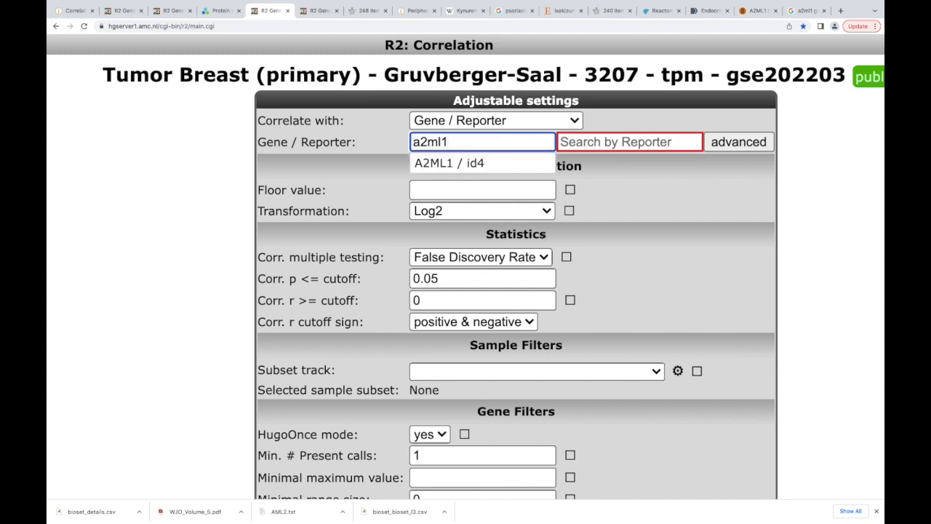
{"action": "left_click", "coordinate": [445, 164]}
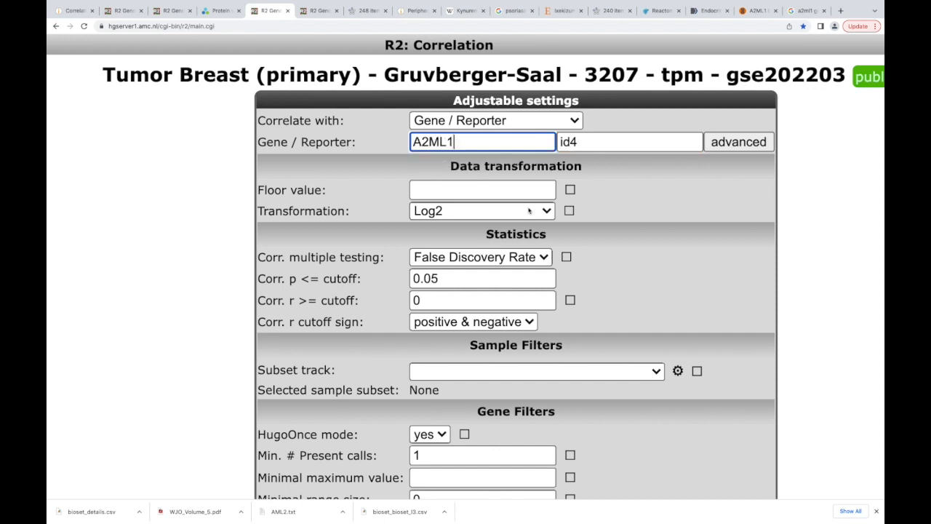
- Check the remaining statistics and filter settings and submit the correlation analysis with the defaults
{"action": "scroll", "coordinate": [529, 210], "scroll_direction": "down", "scroll_amount": 1}
{"action": "scroll", "coordinate": [528, 210], "scroll_direction": "down", "scroll_amount": 5}
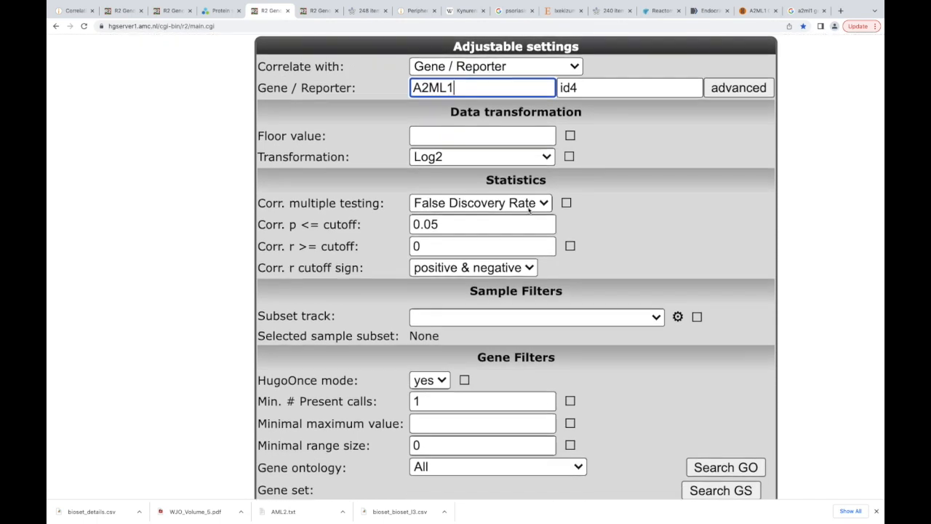
{"action": "scroll", "coordinate": [529, 210], "scroll_direction": "up", "scroll_amount": 4}
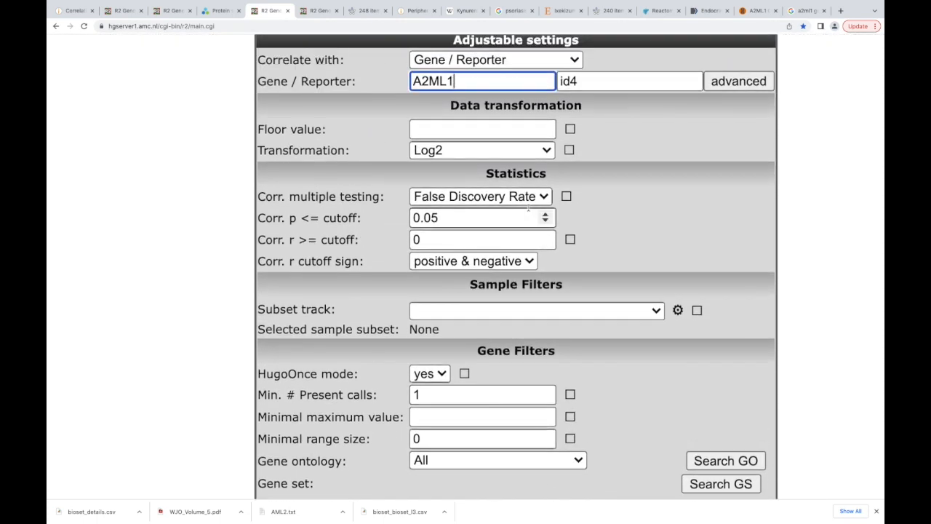
{"action": "scroll", "coordinate": [516, 223], "scroll_direction": "down", "scroll_amount": 4}
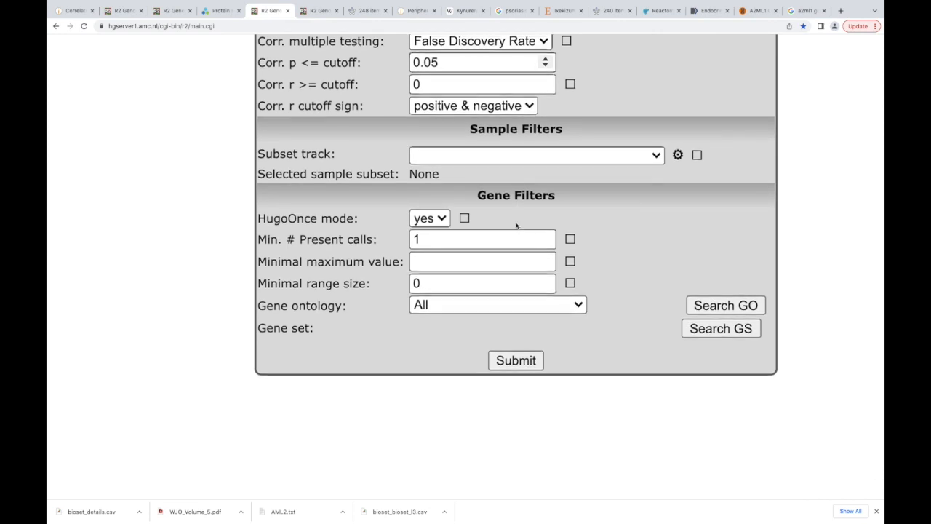
{"action": "left_click", "coordinate": [518, 336]}
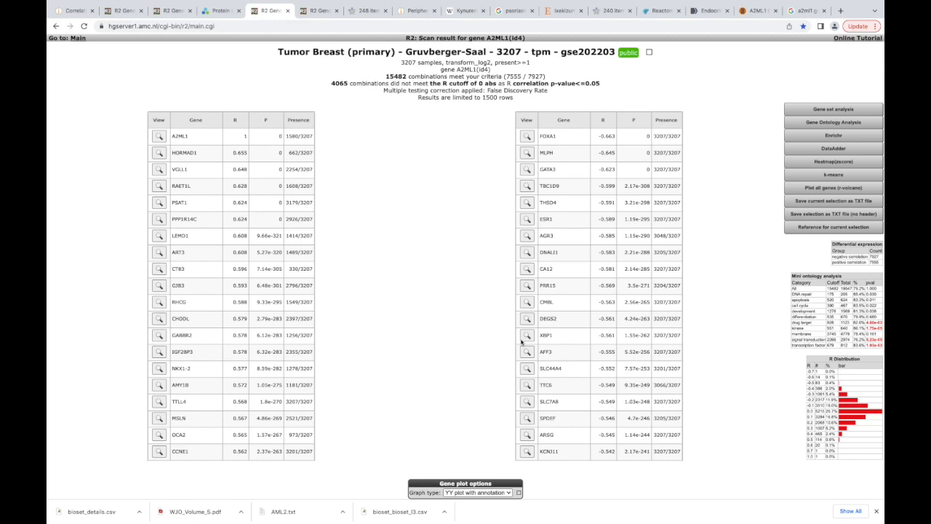
- Look over the correlated genes, view the current selection as a TXT file with header, and return to the results
{"action": "scroll", "coordinate": [520, 342], "scroll_direction": "down", "scroll_amount": 3}
{"action": "scroll", "coordinate": [524, 334], "scroll_direction": "up", "scroll_amount": 3}
{"action": "scroll", "coordinate": [384, 262], "scroll_direction": "down", "scroll_amount": 1}
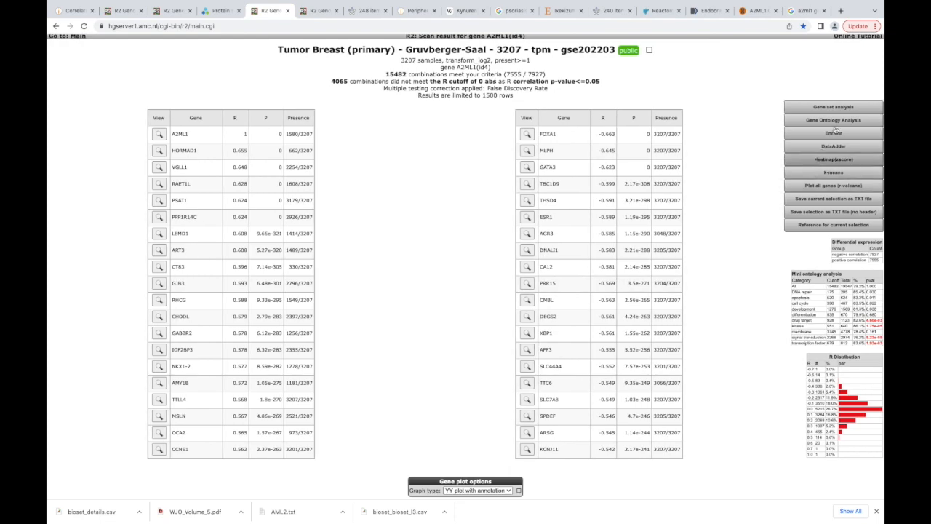
{"action": "scroll", "coordinate": [732, 265], "scroll_direction": "down", "scroll_amount": 1}
{"action": "scroll", "coordinate": [763, 118], "scroll_direction": "down", "scroll_amount": 1}
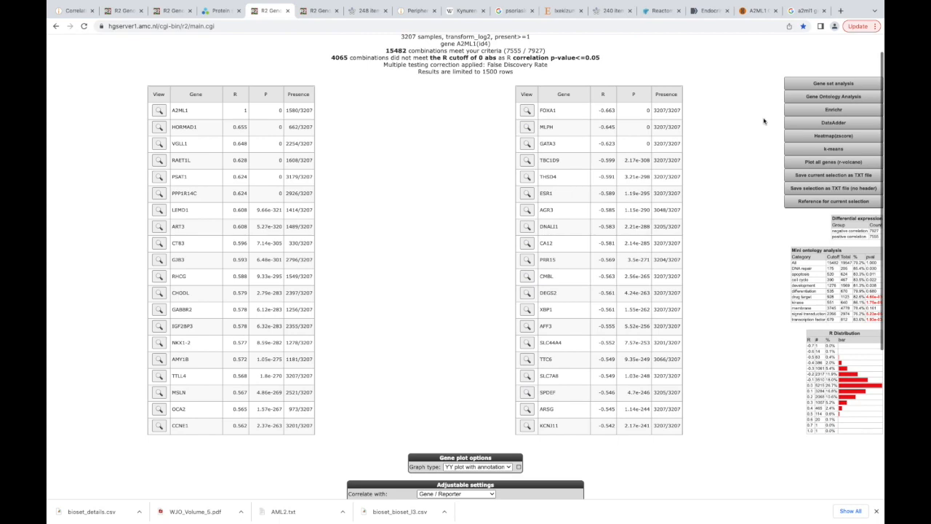
{"action": "scroll", "coordinate": [764, 120], "scroll_direction": "up", "scroll_amount": 5}
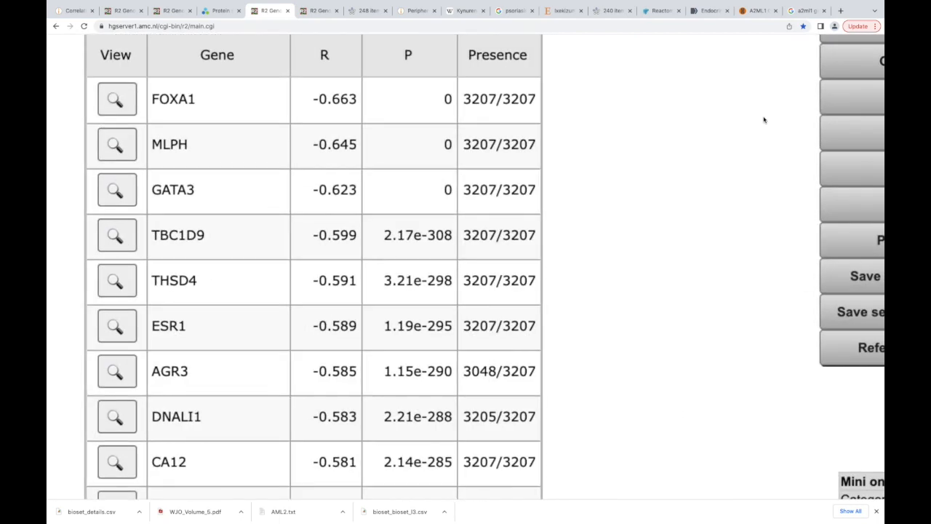
{"action": "scroll", "coordinate": [763, 119], "scroll_direction": "right", "scroll_amount": 5}
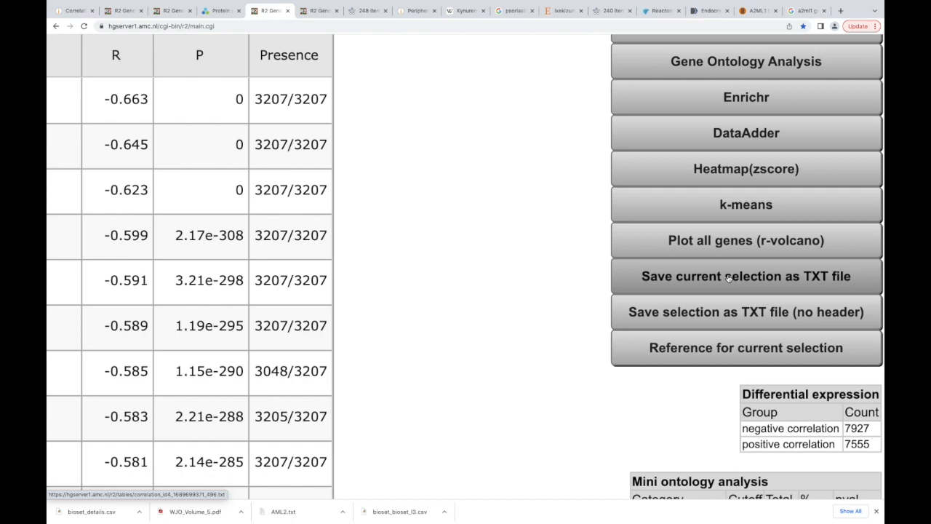
{"action": "left_click", "coordinate": [728, 276]}
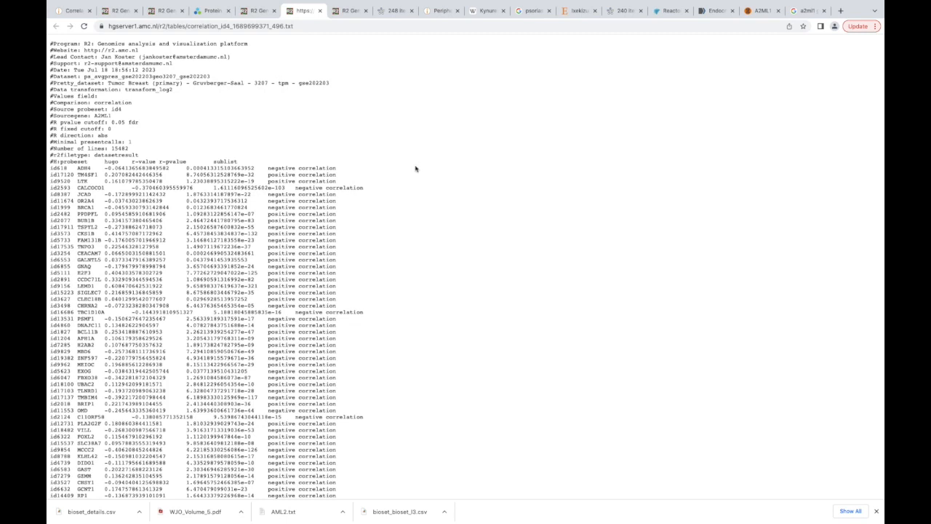
{"action": "left_click", "coordinate": [258, 10]}
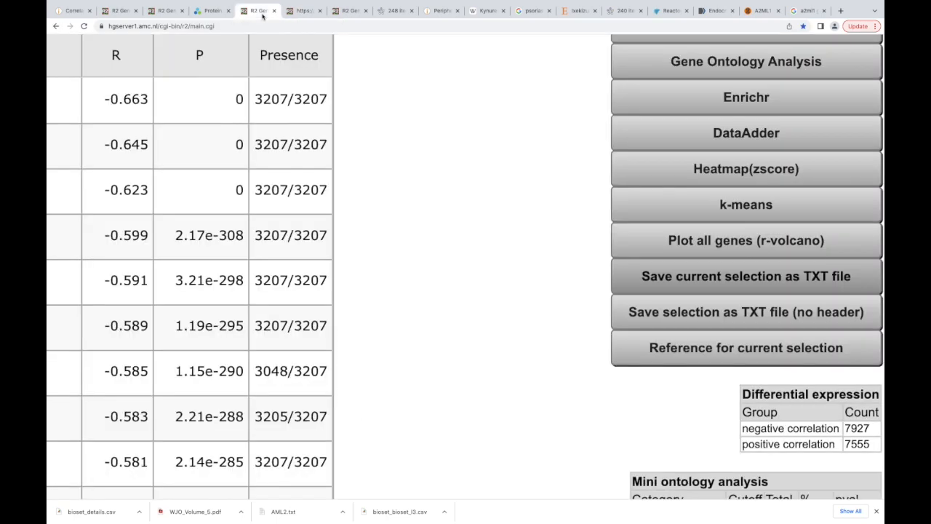
- Generate the header-free TXT version of the correlation results and save it to the Desktop as A2ML1
{"action": "left_click", "coordinate": [695, 315]}
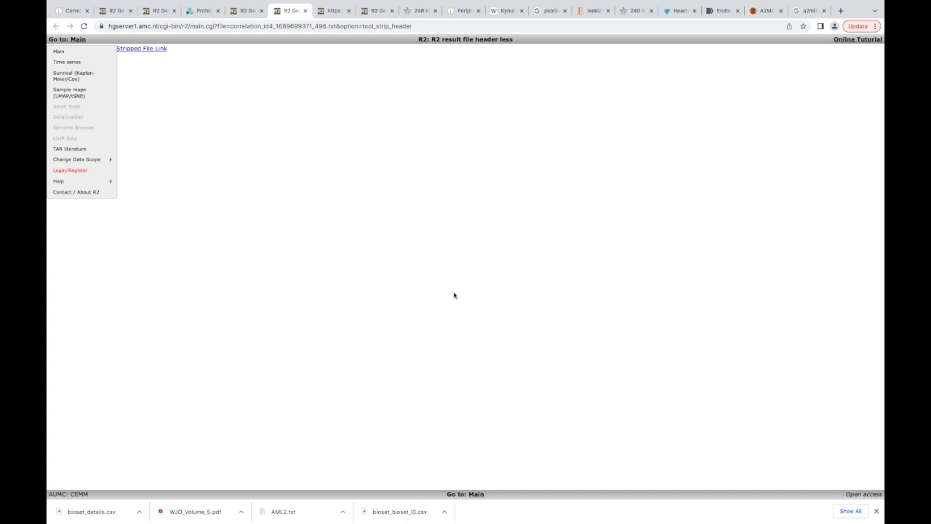
{"action": "left_click", "coordinate": [157, 49]}
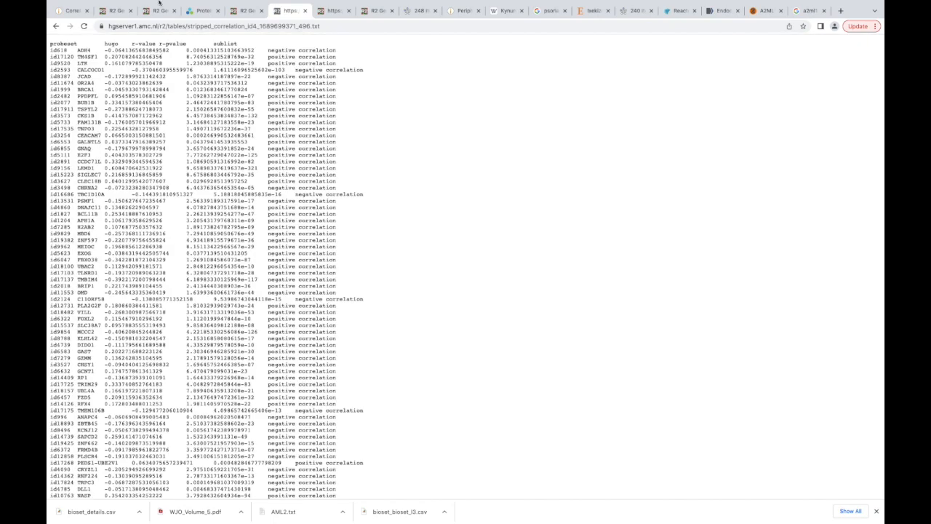
{"action": "mouse_move", "coordinate": [159, 3]}
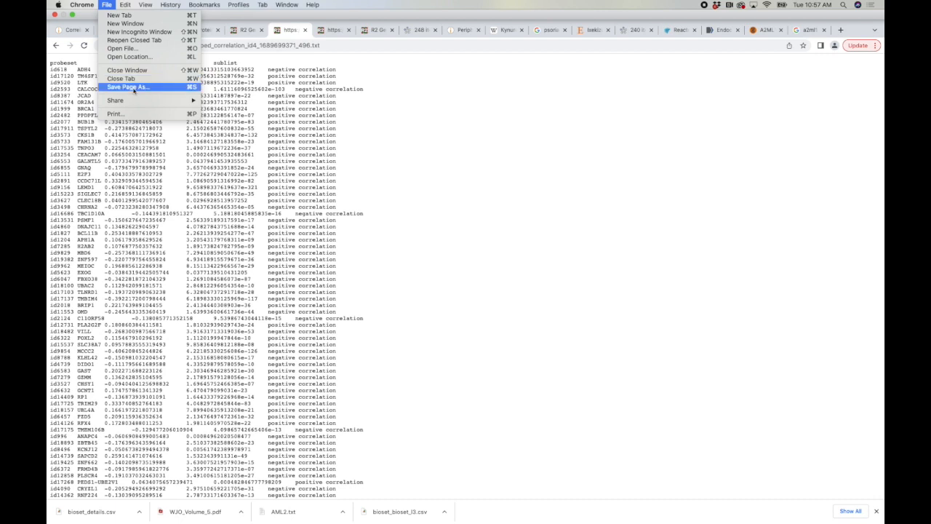
{"action": "left_click", "coordinate": [133, 90]}
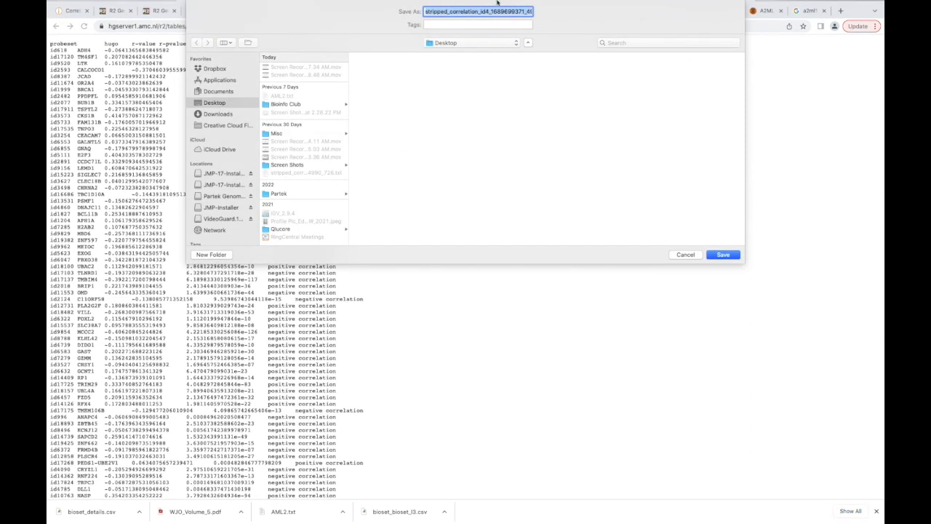
{"action": "mouse_move", "coordinate": [498, 3]}
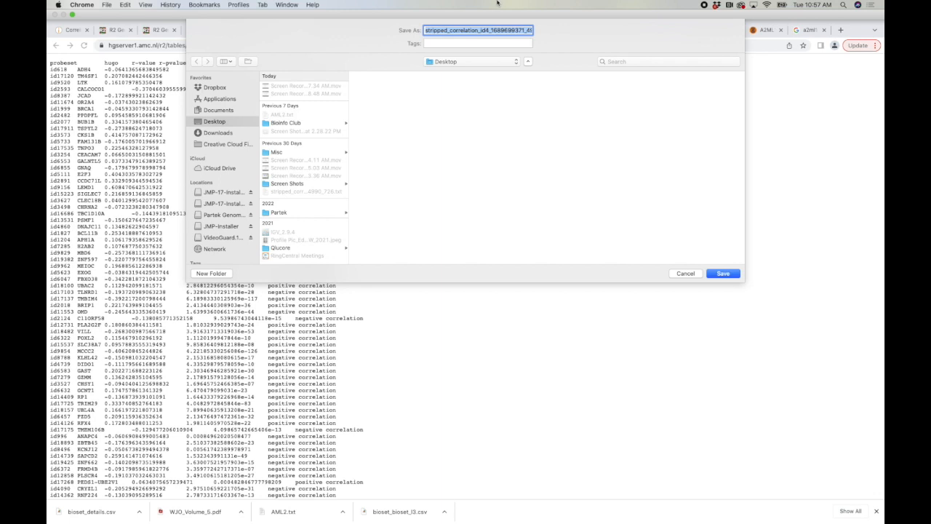
{"action": "type", "text": "A2ML"}
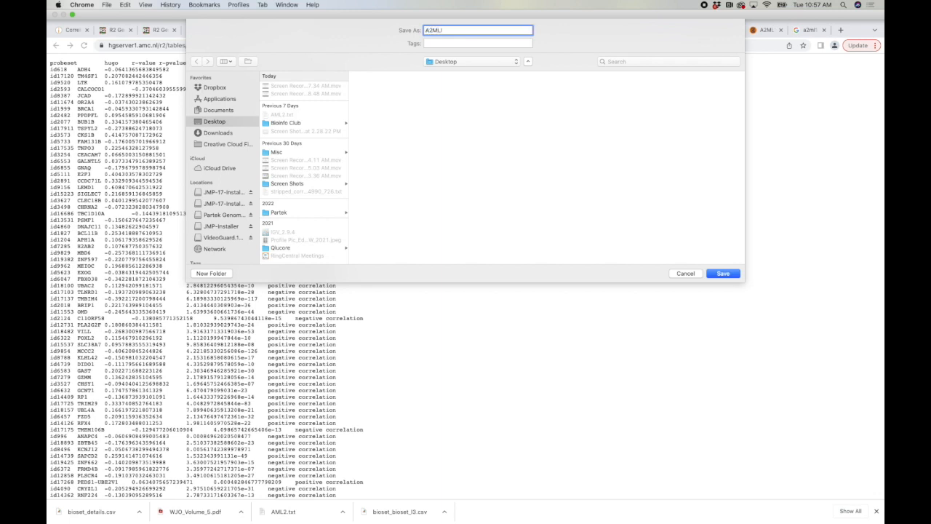
{"action": "type", "text": "1"}
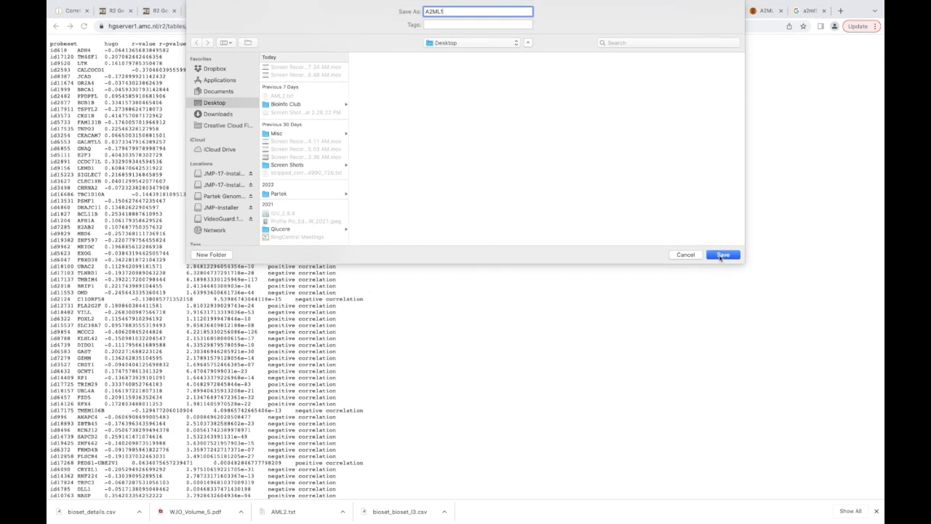
{"action": "left_click", "coordinate": [722, 255]}
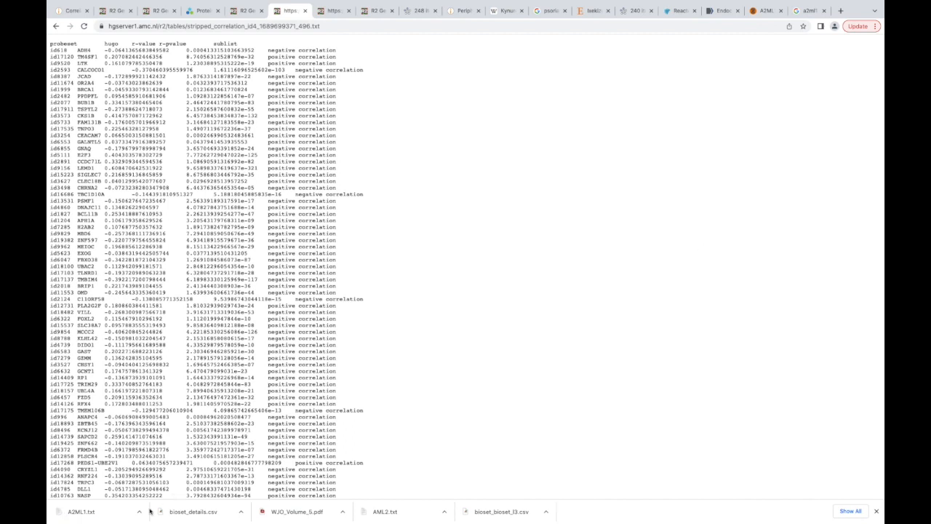
- Locate the downloaded A2ML1.txt in Finder and open it in Microsoft Excel
{"action": "left_click", "coordinate": [140, 513]}
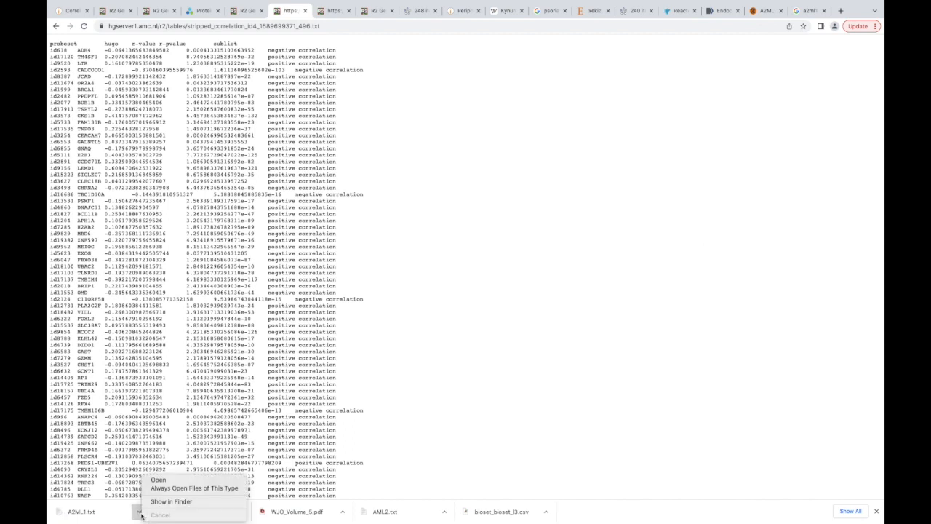
{"action": "left_click", "coordinate": [179, 501]}
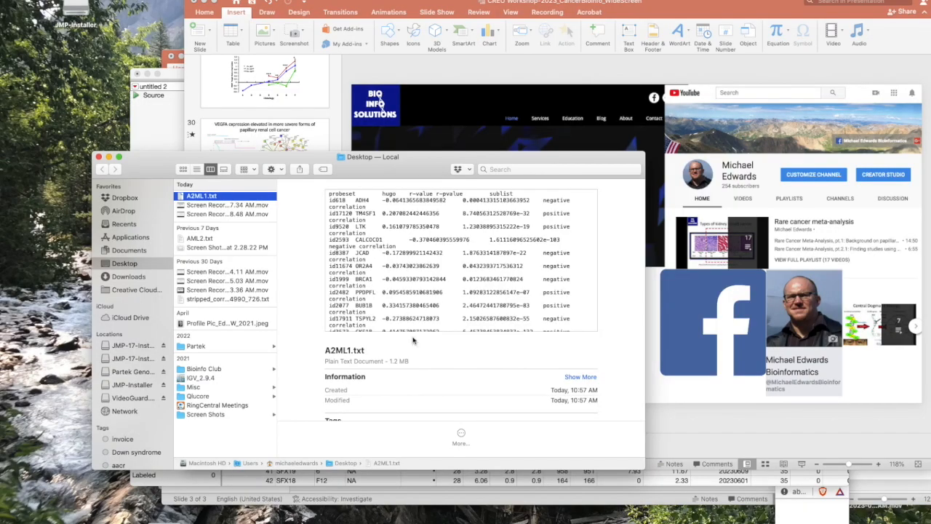
{"action": "left_click_drag", "start_coordinate": [403, 170], "coordinate": [362, 57]}
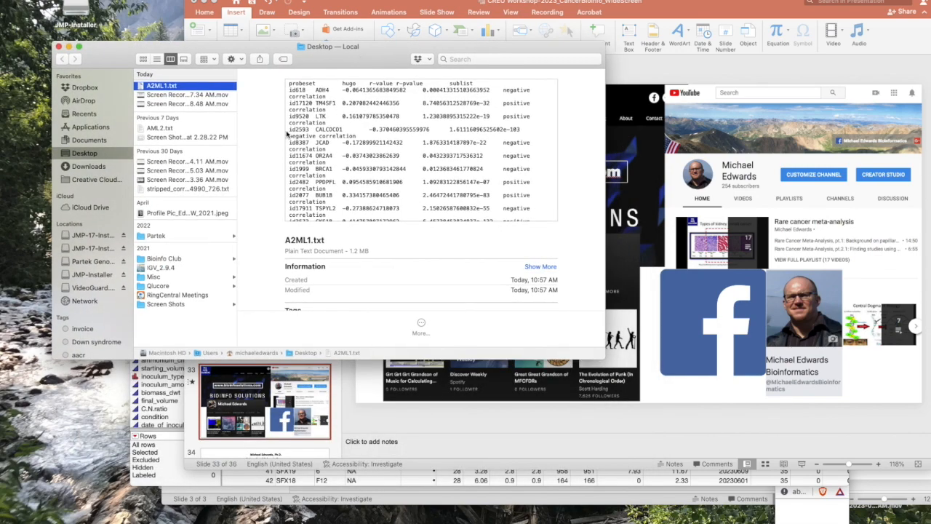
{"action": "right_click", "coordinate": [210, 88]}
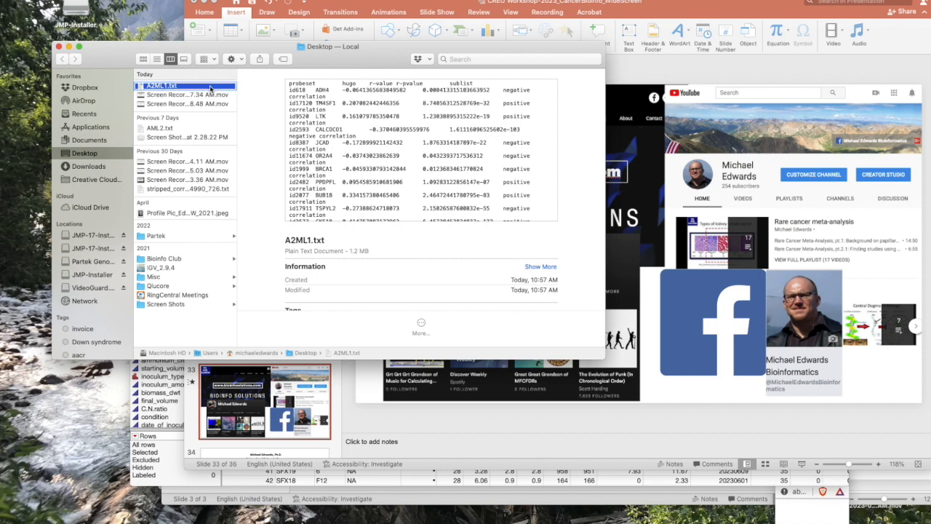
{"action": "mouse_move", "coordinate": [264, 104]}
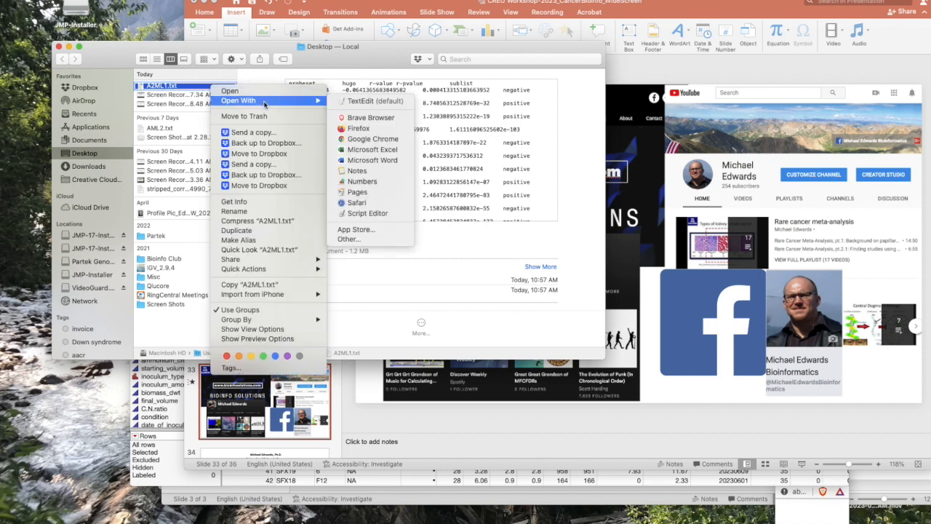
{"action": "left_click", "coordinate": [392, 148]}
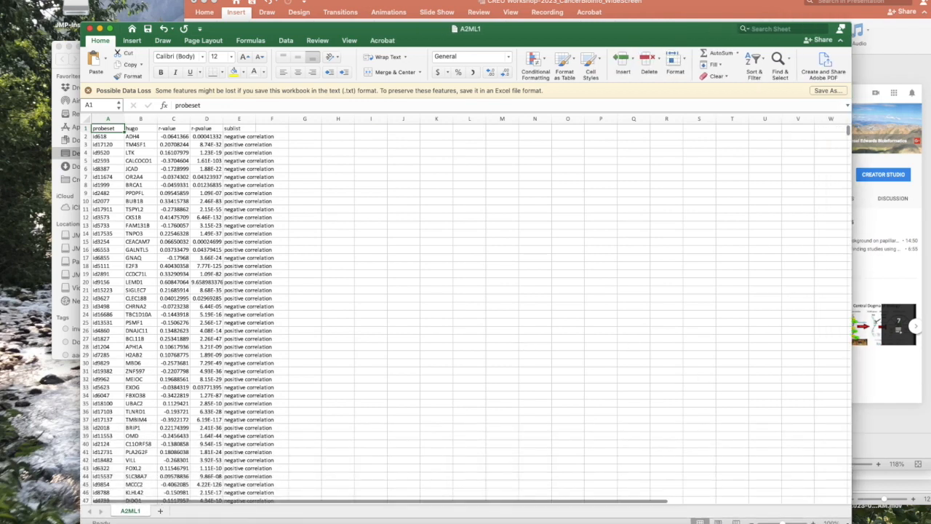
{"action": "left_click_drag", "start_coordinate": [554, 32], "coordinate": [561, 2]}
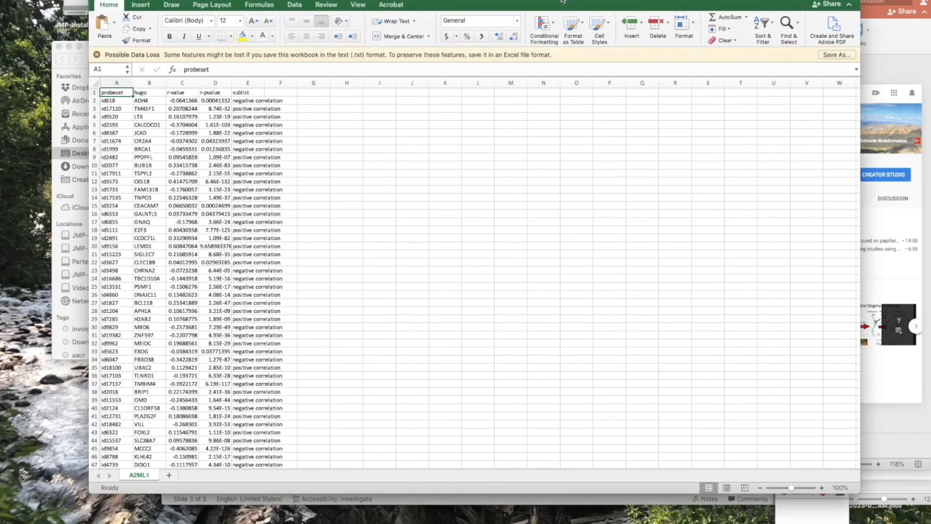
{"action": "scroll", "coordinate": [263, 138], "scroll_direction": "up", "scroll_amount": 5}
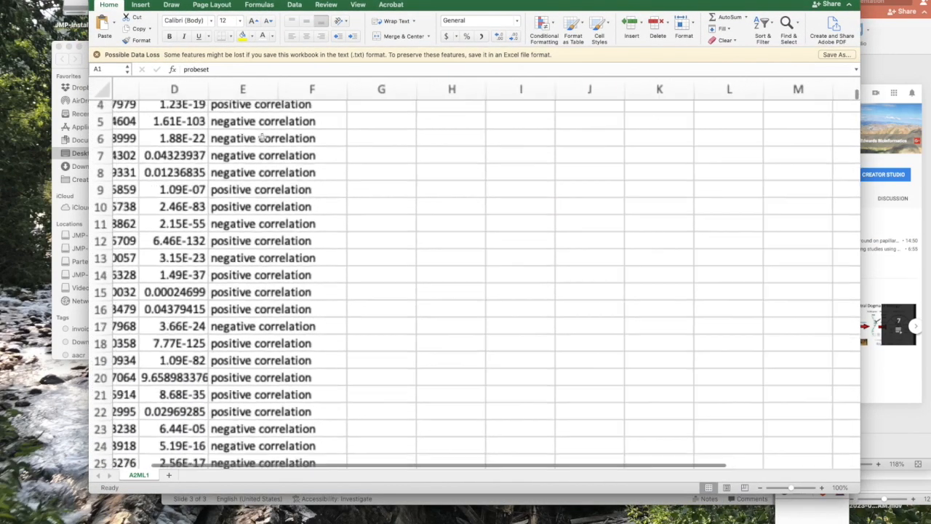
- Sort the correlation table by the r-value column from largest to smallest
{"action": "scroll", "coordinate": [262, 137], "scroll_direction": "down", "scroll_amount": 1}
{"action": "scroll", "coordinate": [263, 137], "scroll_direction": "up", "scroll_amount": 2}
{"action": "scroll", "coordinate": [262, 138], "scroll_direction": "left", "scroll_amount": 4}
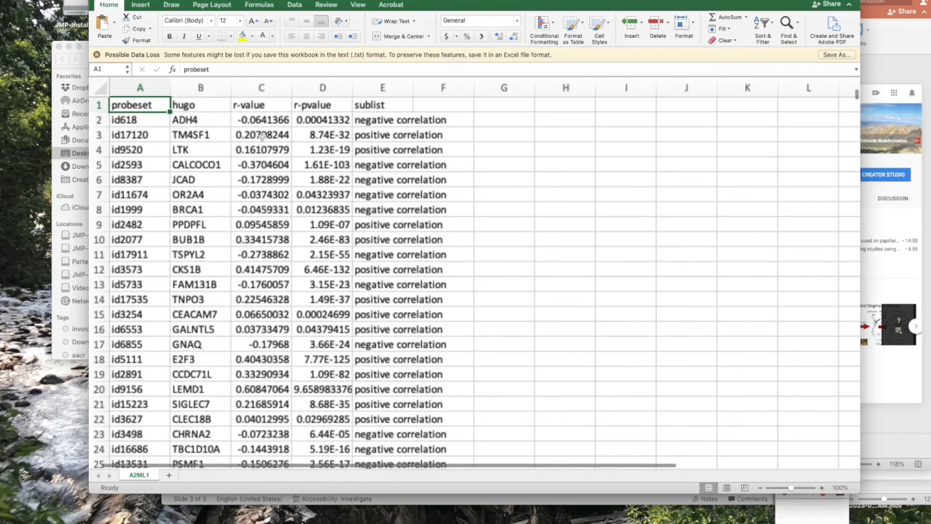
{"action": "scroll", "coordinate": [262, 137], "scroll_direction": "up", "scroll_amount": 1}
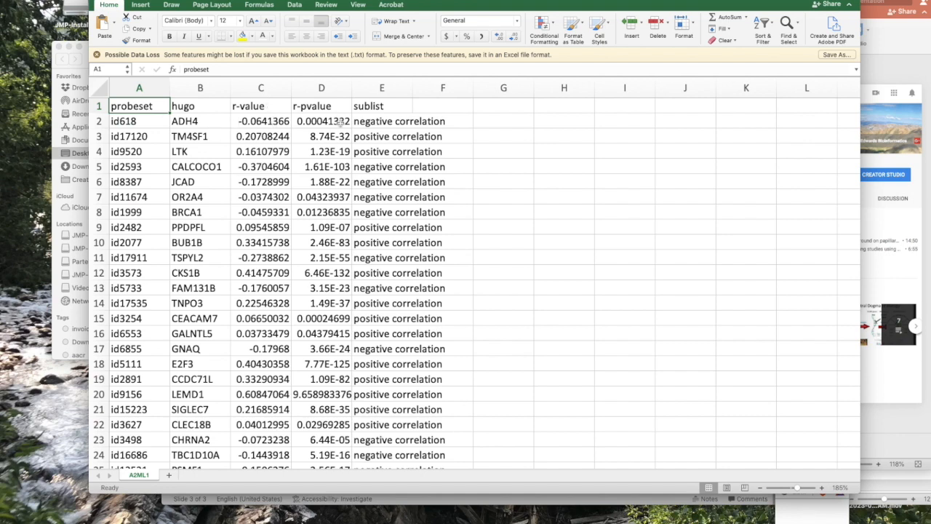
{"action": "left_click", "coordinate": [275, 122]}
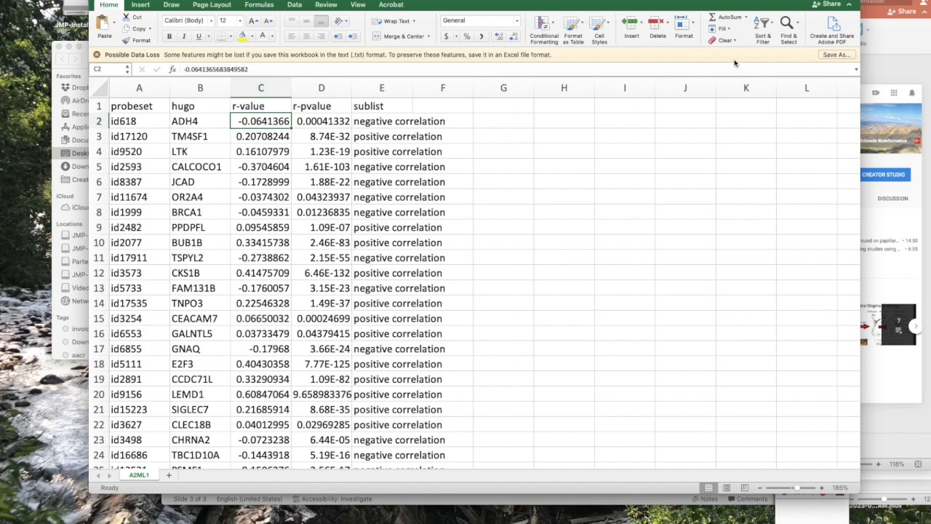
{"action": "left_click", "coordinate": [773, 27]}
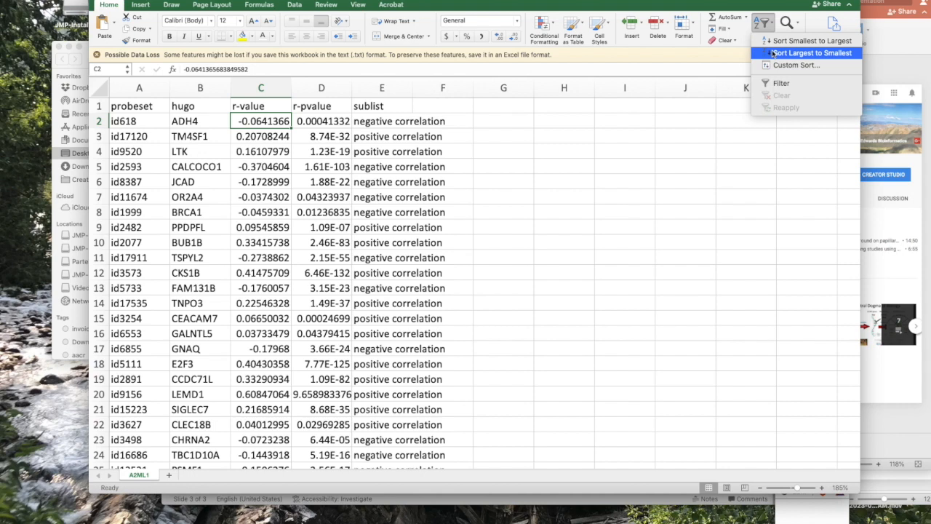
{"action": "left_click", "coordinate": [774, 53]}
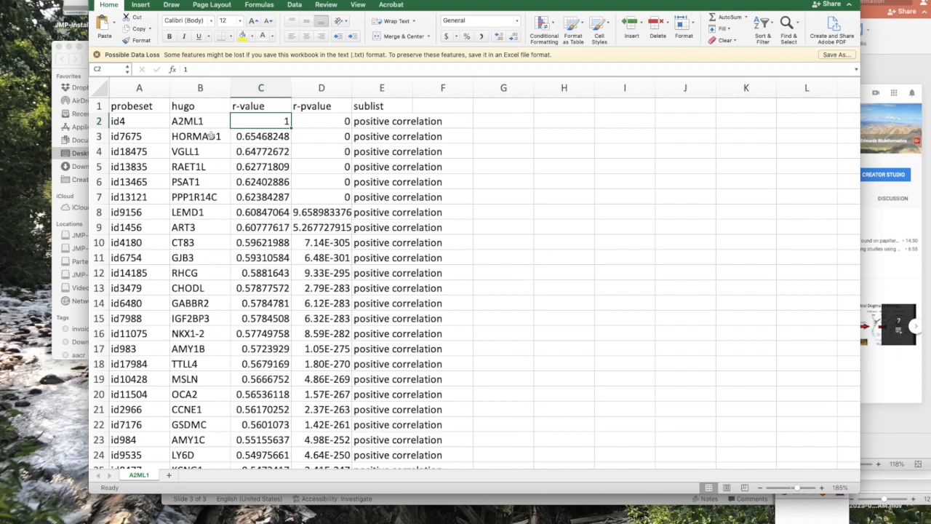
- Copy the top 250 gene names in the hugo column, from A2ML1 in B2 through FOLH1 in B251
{"action": "left_click", "coordinate": [205, 122]}
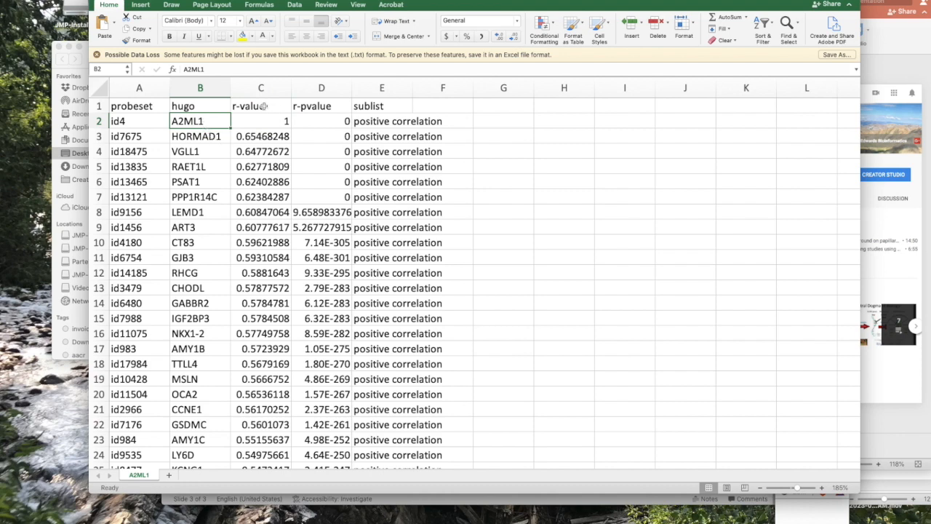
{"action": "scroll", "coordinate": [225, 207], "scroll_direction": "down", "scroll_amount": 2}
{"action": "scroll", "coordinate": [225, 207], "scroll_direction": "up", "scroll_amount": 2}
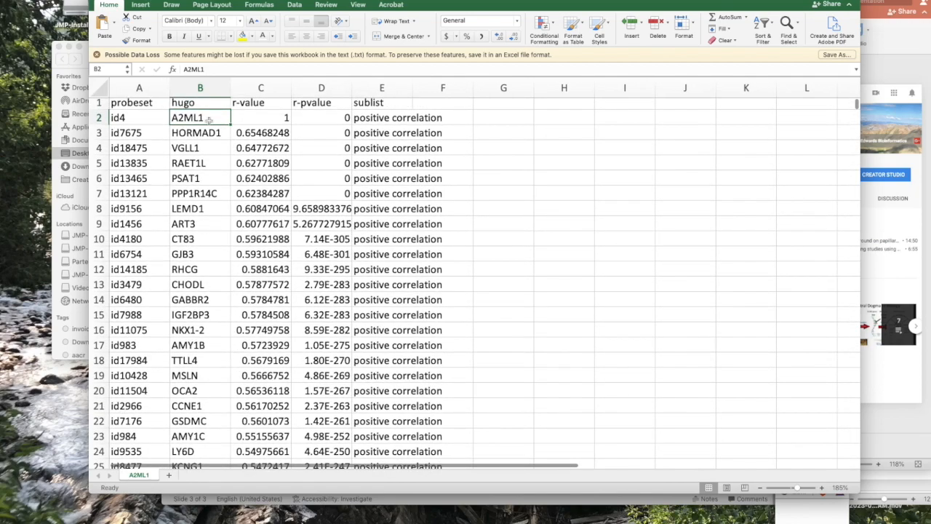
{"action": "scroll", "coordinate": [237, 279], "scroll_direction": "down", "scroll_amount": 7}
{"action": "scroll", "coordinate": [237, 279], "scroll_direction": "down", "scroll_amount": 19}
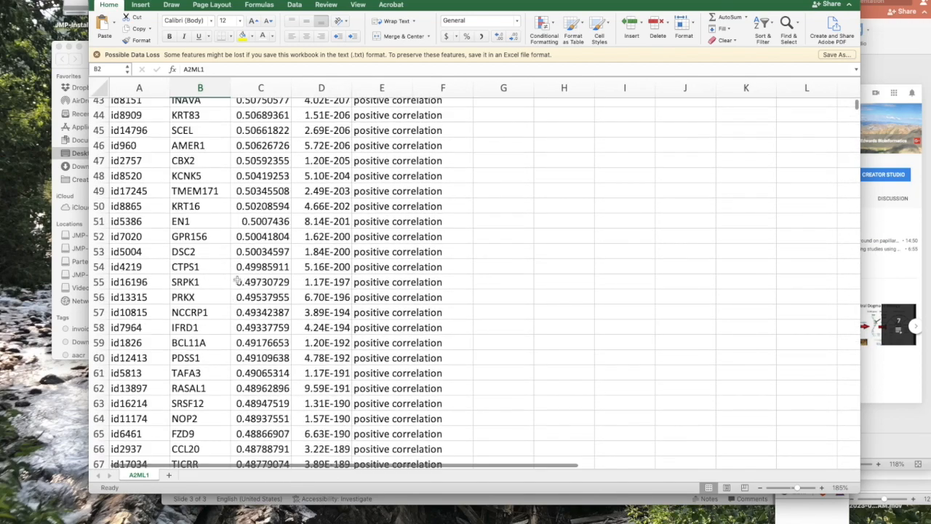
{"action": "scroll", "coordinate": [238, 279], "scroll_direction": "down", "scroll_amount": 20}
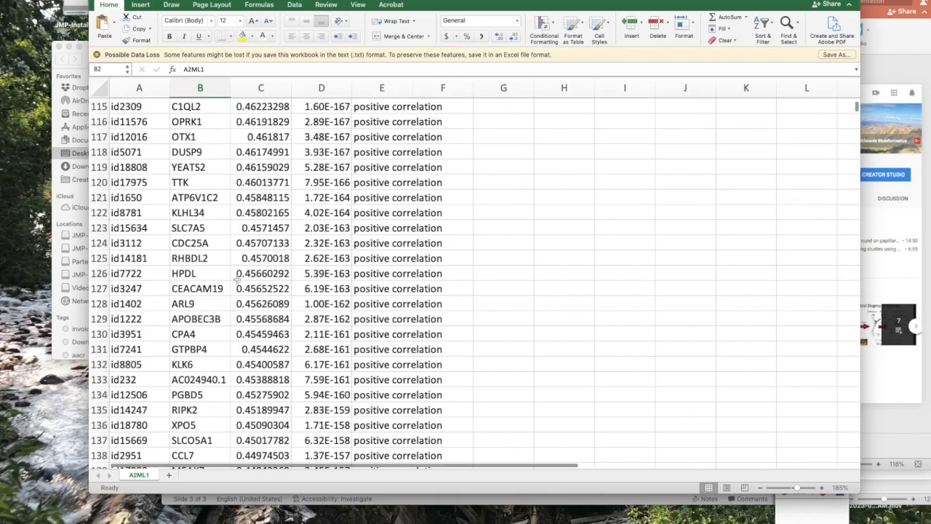
{"action": "scroll", "coordinate": [237, 280], "scroll_direction": "down", "scroll_amount": 14}
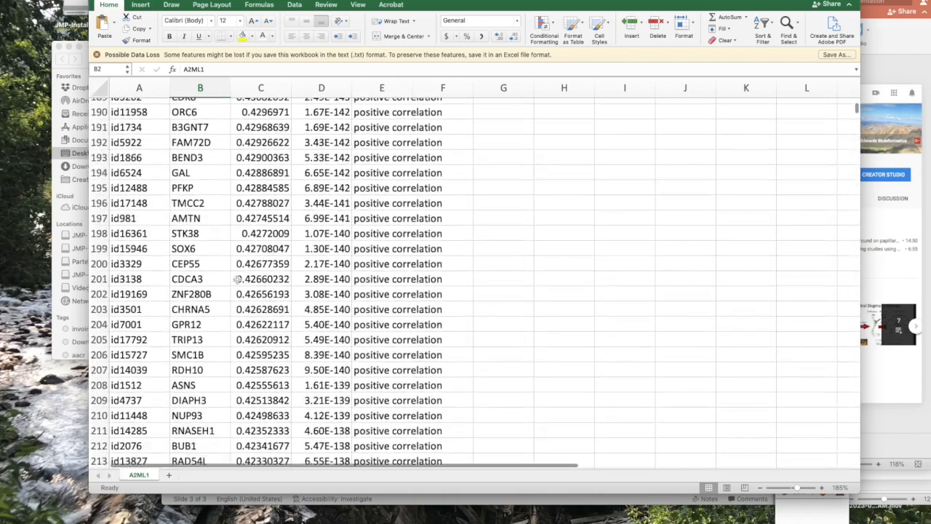
{"action": "scroll", "coordinate": [237, 279], "scroll_direction": "down", "scroll_amount": 9}
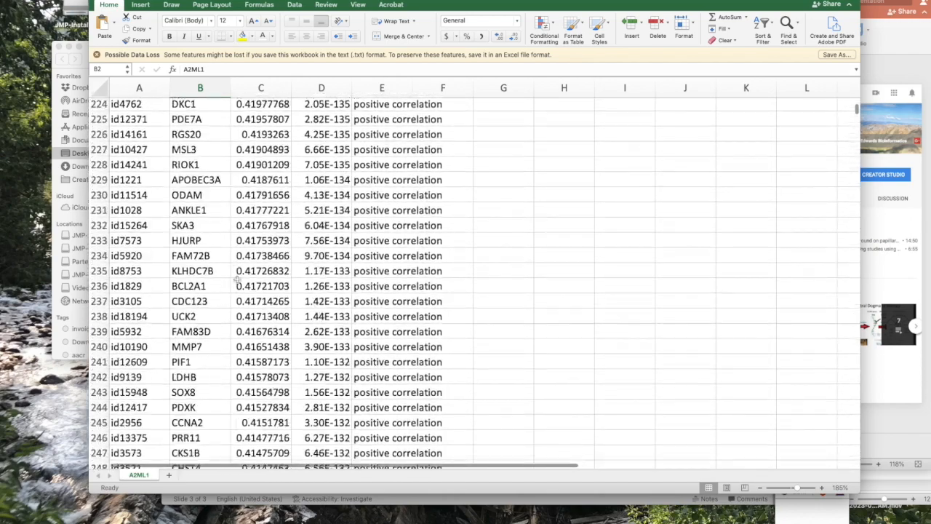
{"action": "scroll", "coordinate": [237, 279], "scroll_direction": "down", "scroll_amount": 2}
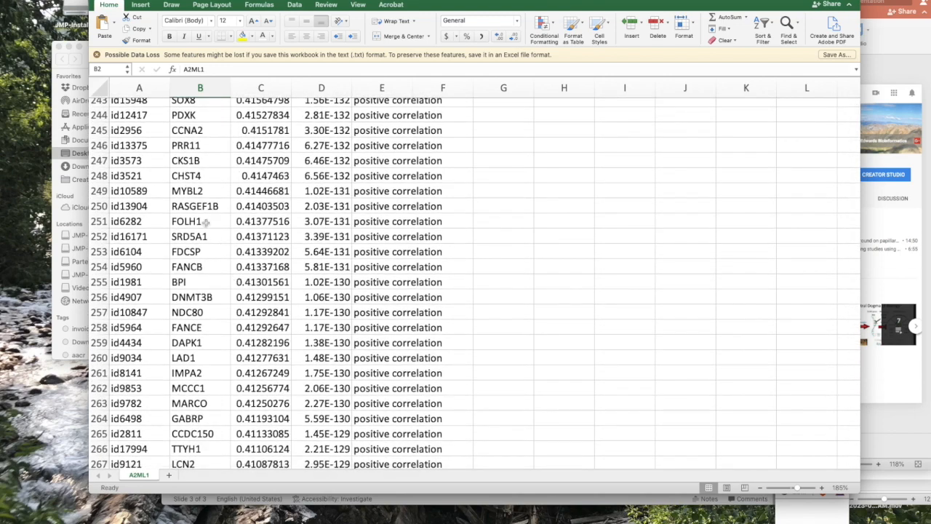
{"action": "left_click", "coordinate": [206, 222], "text": "shift"}
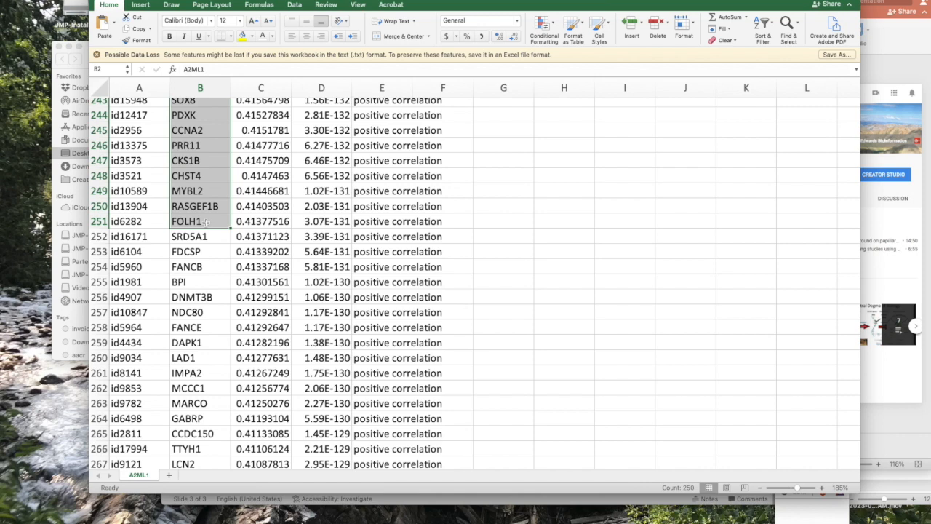
{"action": "scroll", "coordinate": [205, 222], "scroll_direction": "up", "scroll_amount": 20}
{"action": "key", "text": "super+c"}
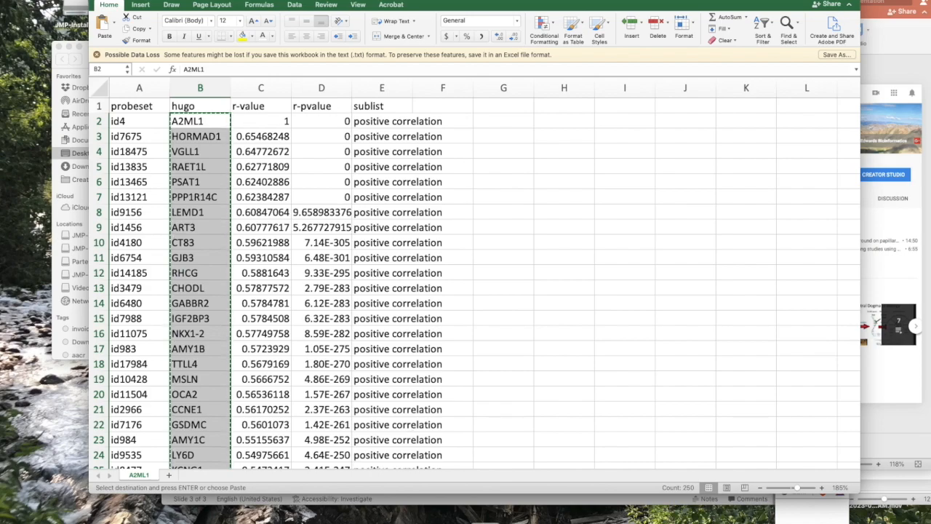
- Switch to Chrome, search the web for "string protein" and open the STRING-DB.org site
{"action": "left_click", "coordinate": [441, 513]}
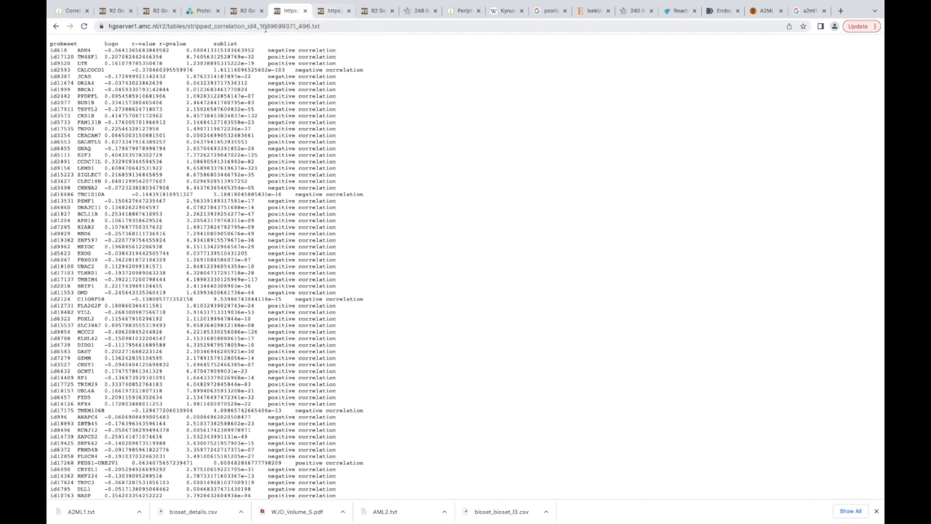
{"action": "left_click", "coordinate": [261, 26]}
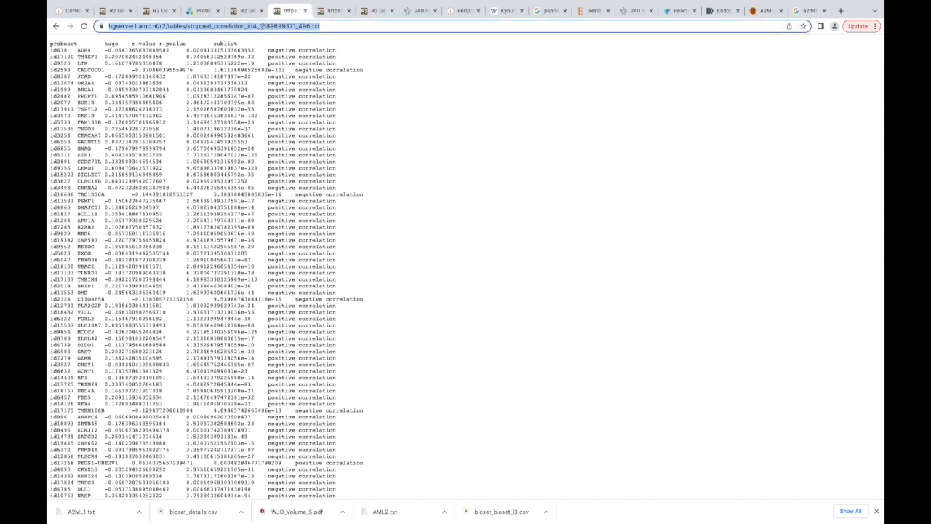
{"action": "type", "text": "string"}
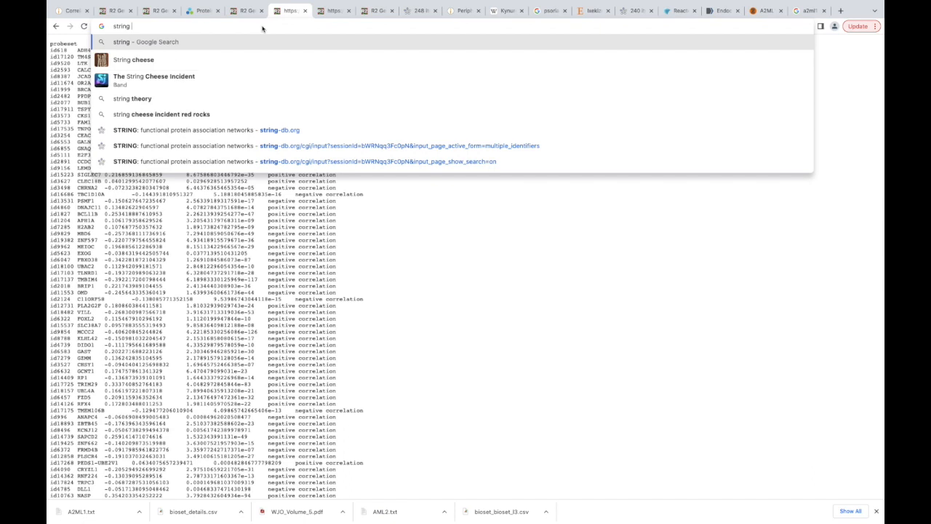
{"action": "type", "text": " prt"}
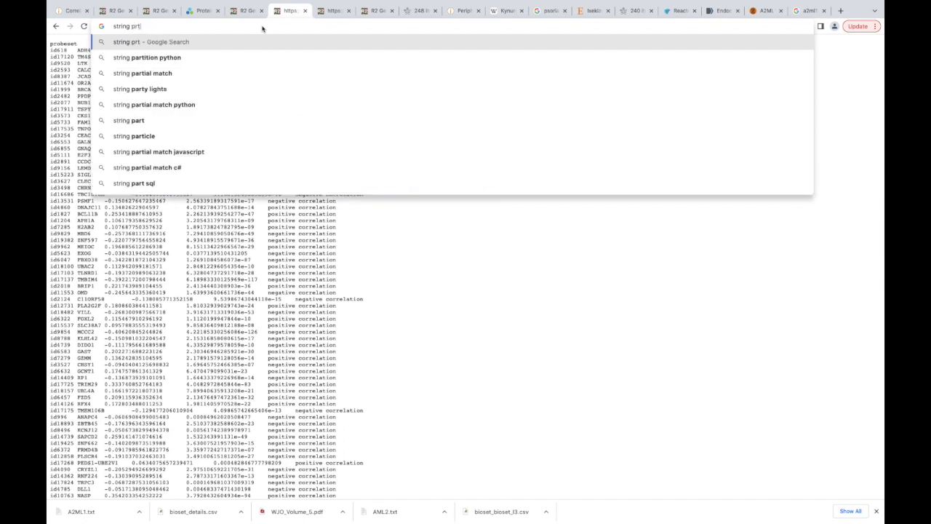
{"action": "key", "text": "BackSpace"}
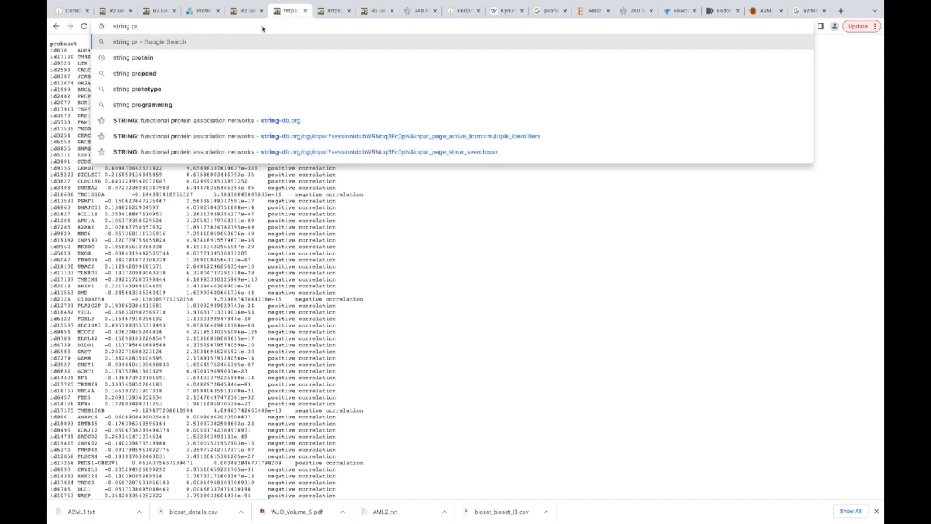
{"action": "type", "text": "o"}
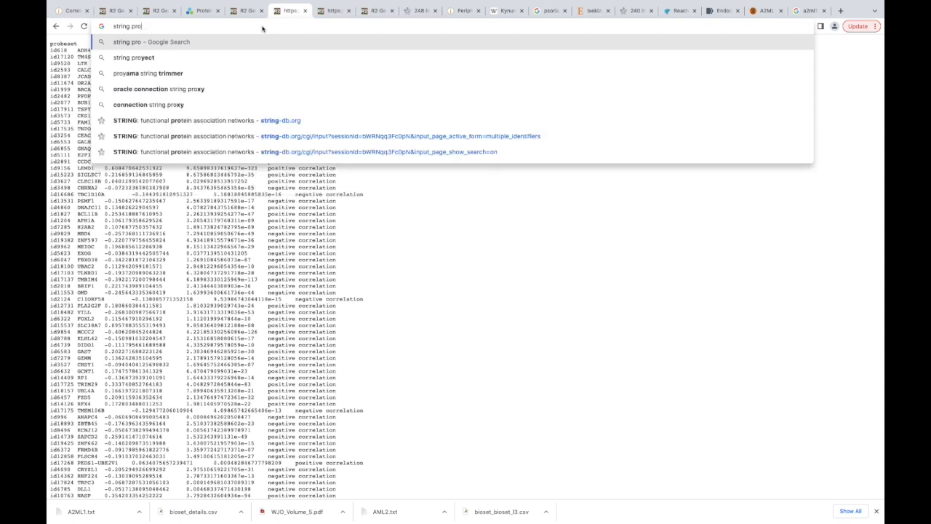
{"action": "type", "text": "tein"}
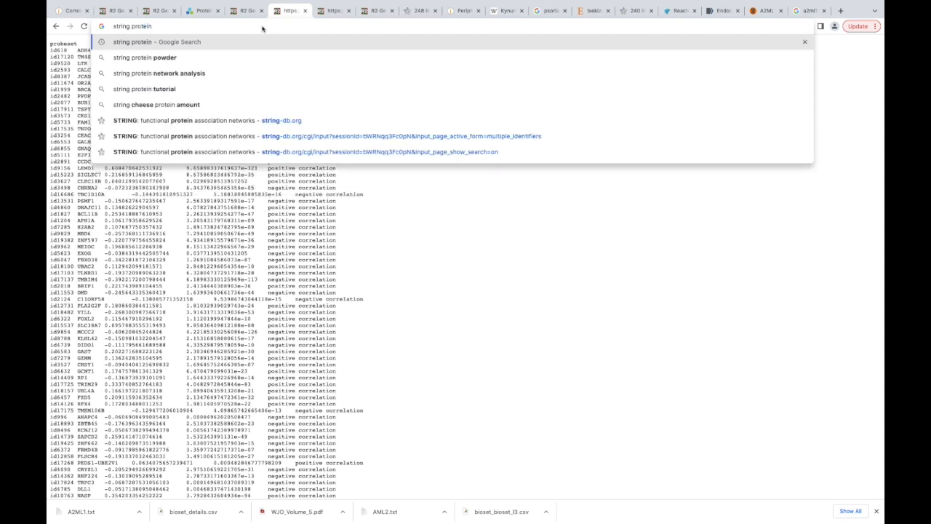
{"action": "key", "text": "Return"}
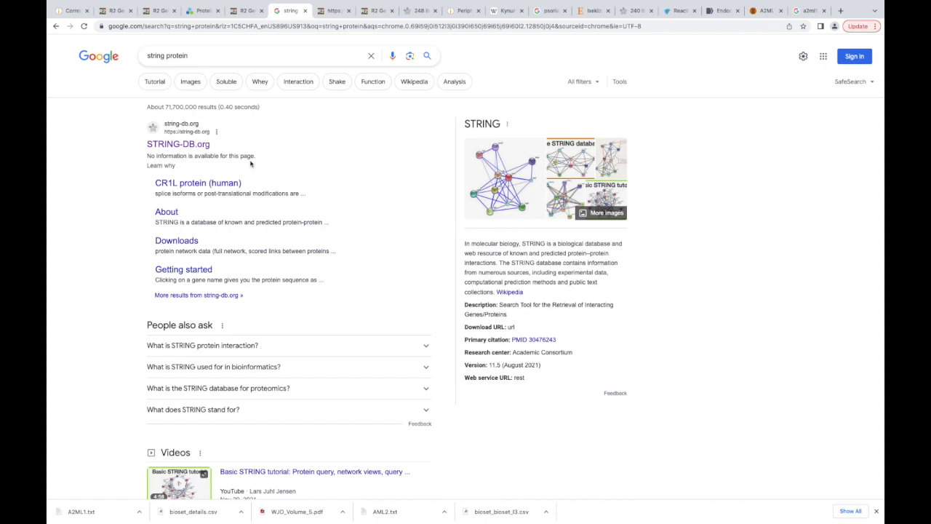
{"action": "left_click", "coordinate": [206, 145]}
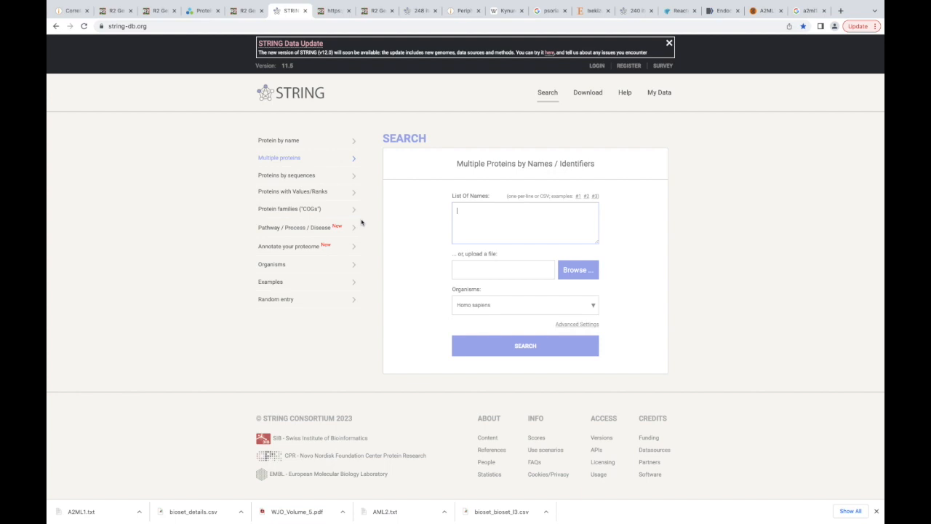
- Choose the STRING search for multiple proteins and paste the copied gene names into the list of names
{"action": "left_click", "coordinate": [287, 159]}
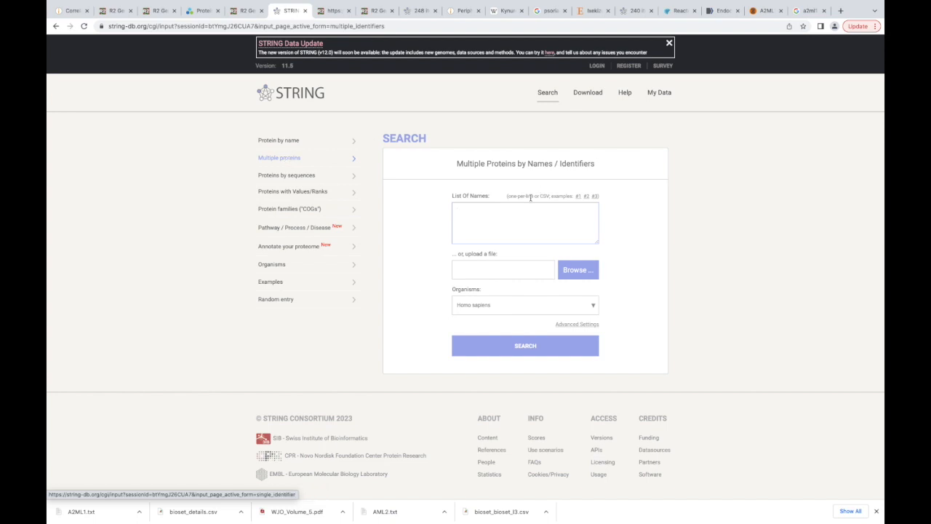
{"action": "scroll", "coordinate": [465, 206], "scroll_direction": "up", "scroll_amount": 5}
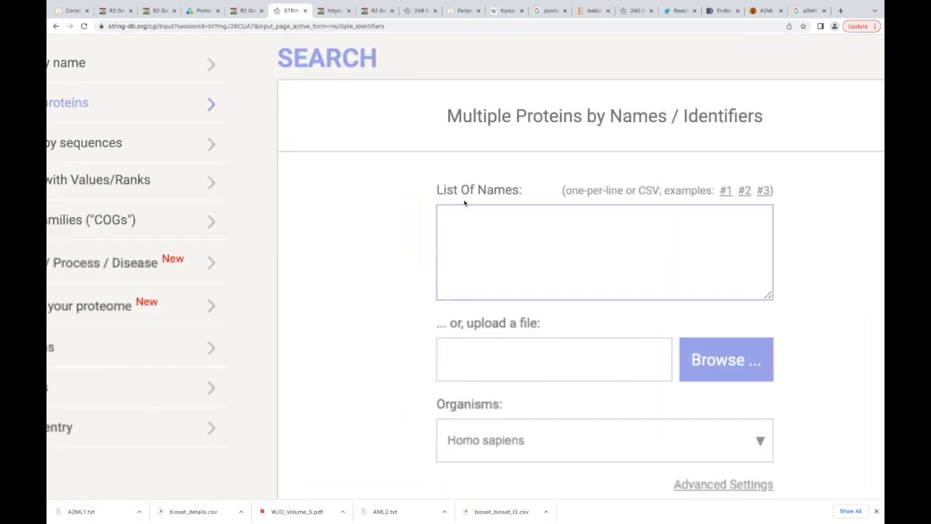
{"action": "scroll", "coordinate": [464, 203], "scroll_direction": "right", "scroll_amount": 3}
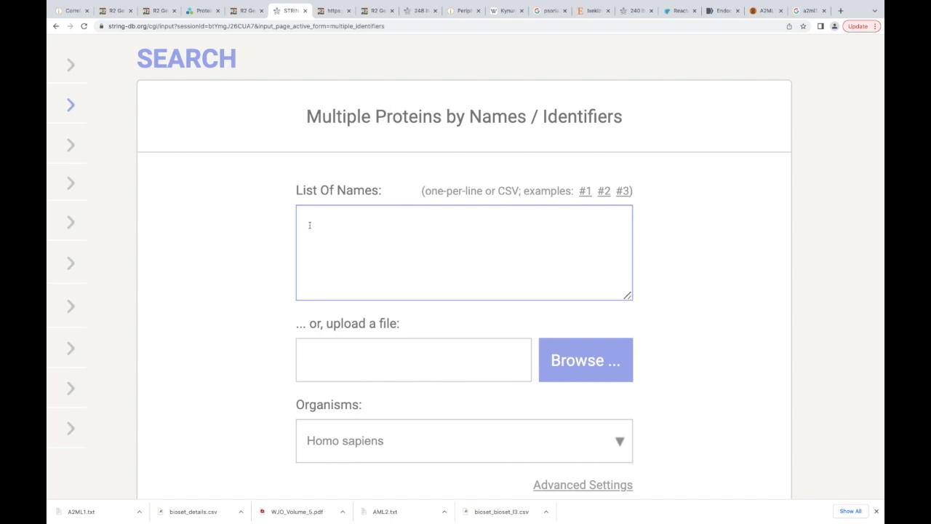
{"action": "key", "text": "super+v"}
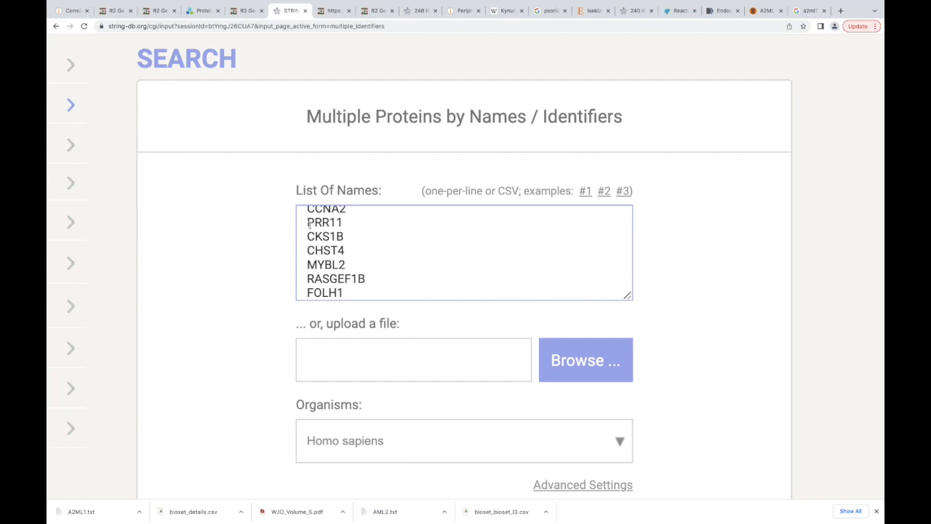
{"action": "scroll", "coordinate": [310, 225], "scroll_direction": "down", "scroll_amount": 1}
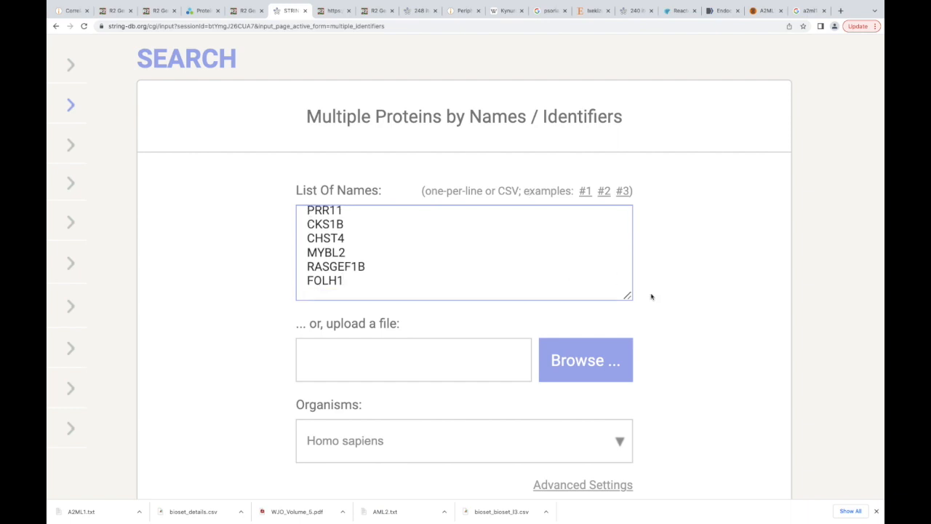
- Review the organism choices, keep Homo sapiens as the organism, and run the multiple-protein search
{"action": "scroll", "coordinate": [660, 303], "scroll_direction": "down", "scroll_amount": 8}
{"action": "scroll", "coordinate": [661, 304], "scroll_direction": "up", "scroll_amount": 5}
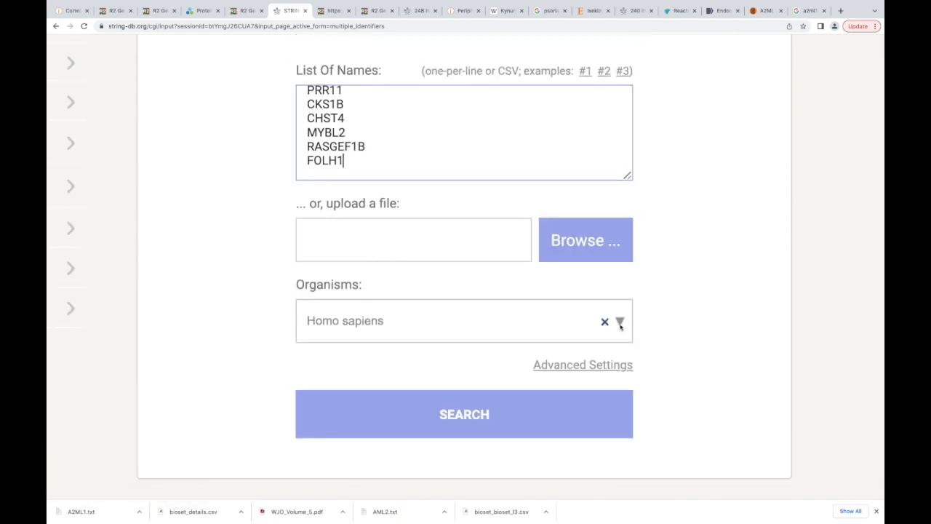
{"action": "left_click", "coordinate": [619, 324]}
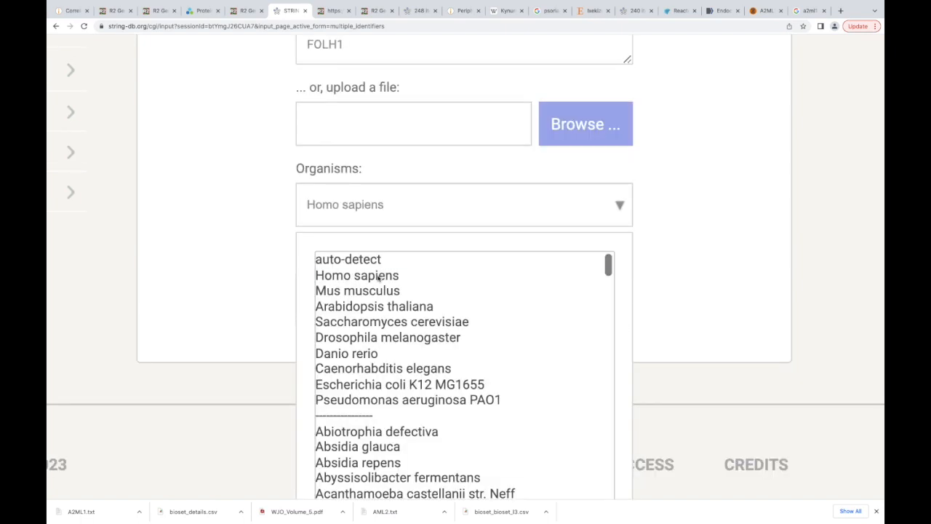
{"action": "scroll", "coordinate": [528, 337], "scroll_direction": "down", "scroll_amount": 2}
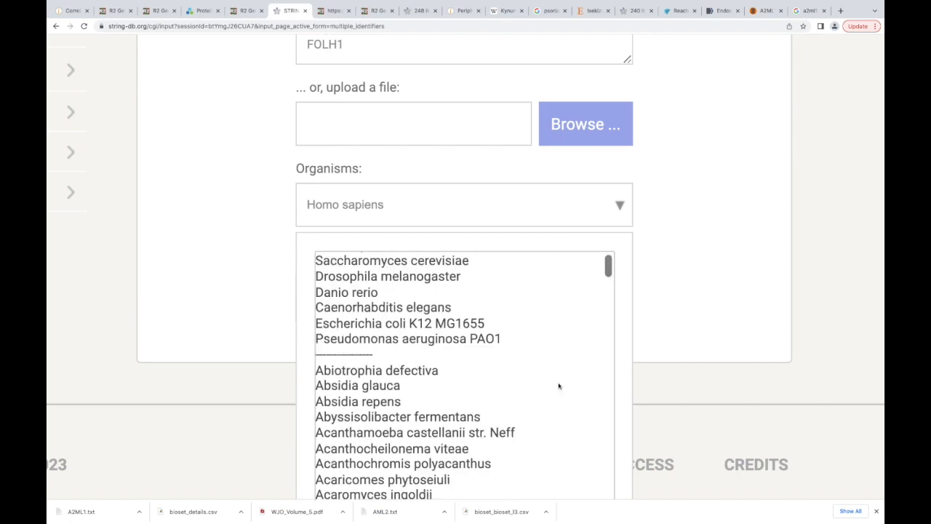
{"action": "scroll", "coordinate": [718, 368], "scroll_direction": "down", "scroll_amount": 5}
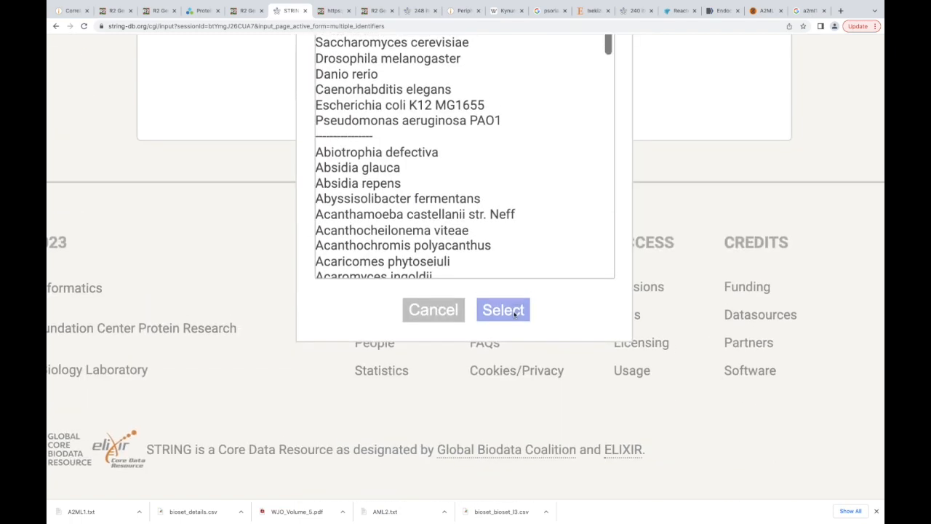
{"action": "left_click", "coordinate": [514, 311]}
{"action": "scroll", "coordinate": [515, 258], "scroll_direction": "up", "scroll_amount": 10}
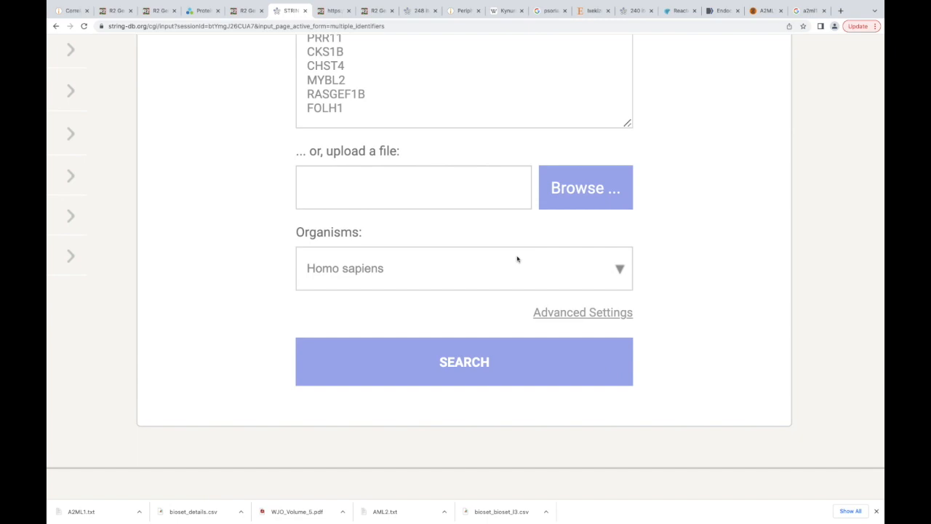
{"action": "scroll", "coordinate": [517, 259], "scroll_direction": "down", "scroll_amount": 10}
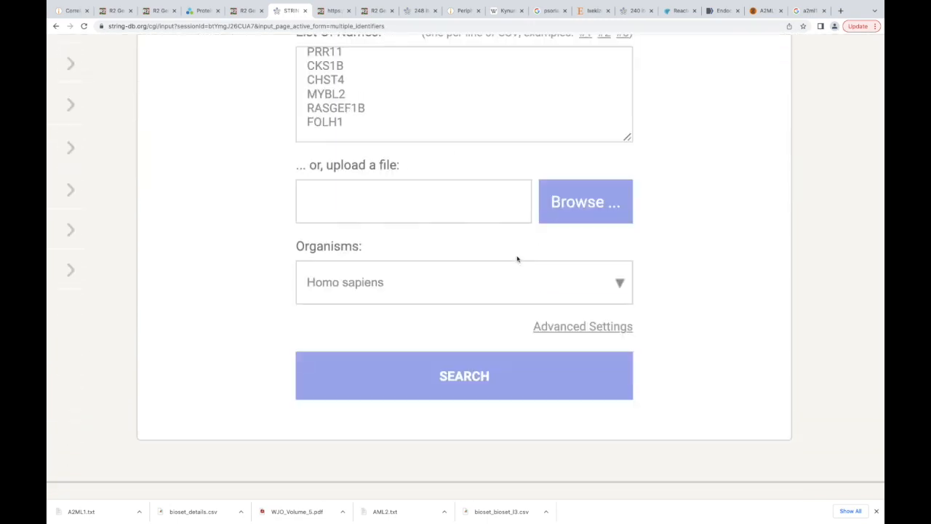
{"action": "left_click", "coordinate": [489, 285]}
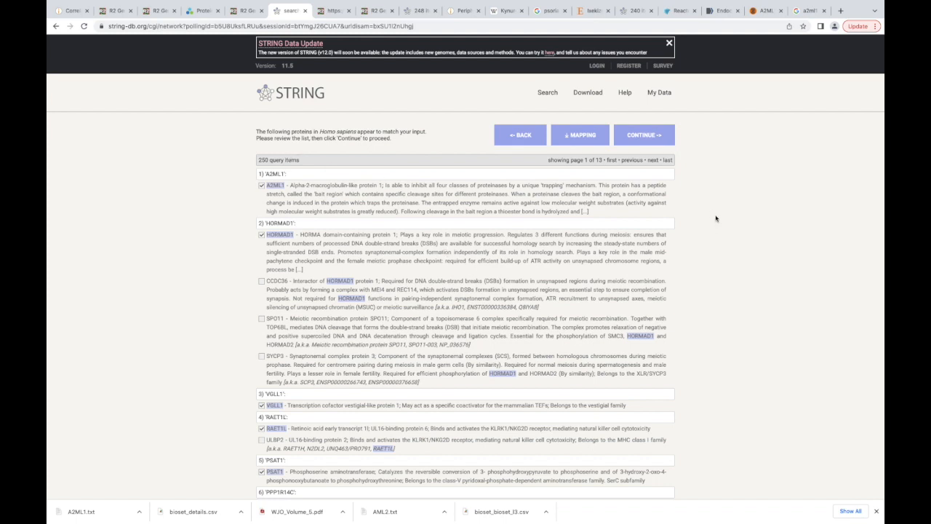
- Continue with the matched Homo sapiens proteins to generate the STRING interaction network, and look over its overall layout
{"action": "left_click", "coordinate": [652, 135]}
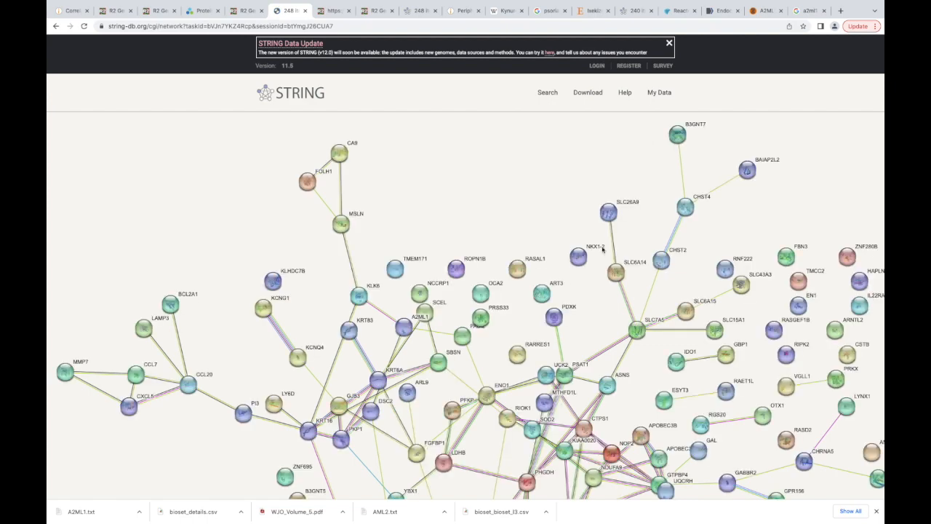
{"action": "scroll", "coordinate": [557, 240], "scroll_direction": "down", "scroll_amount": 3}
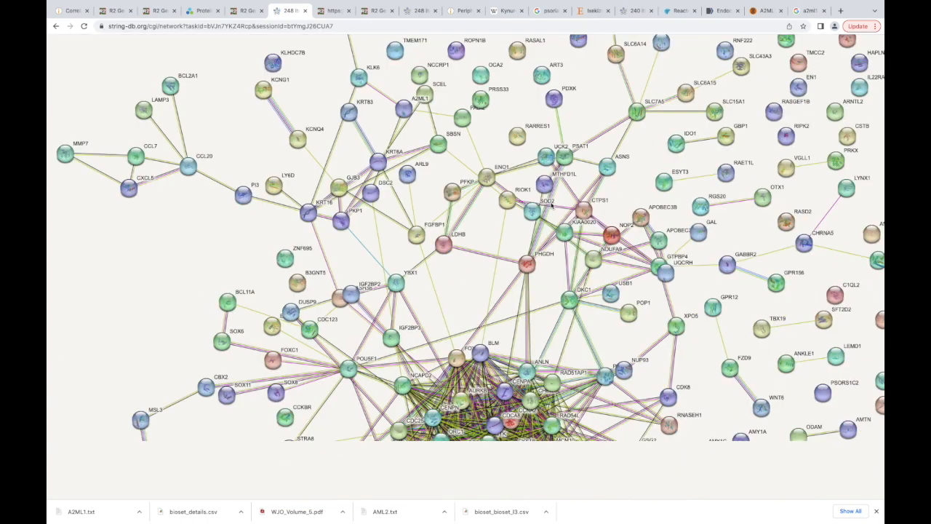
{"action": "scroll", "coordinate": [552, 206], "scroll_direction": "down", "scroll_amount": 1}
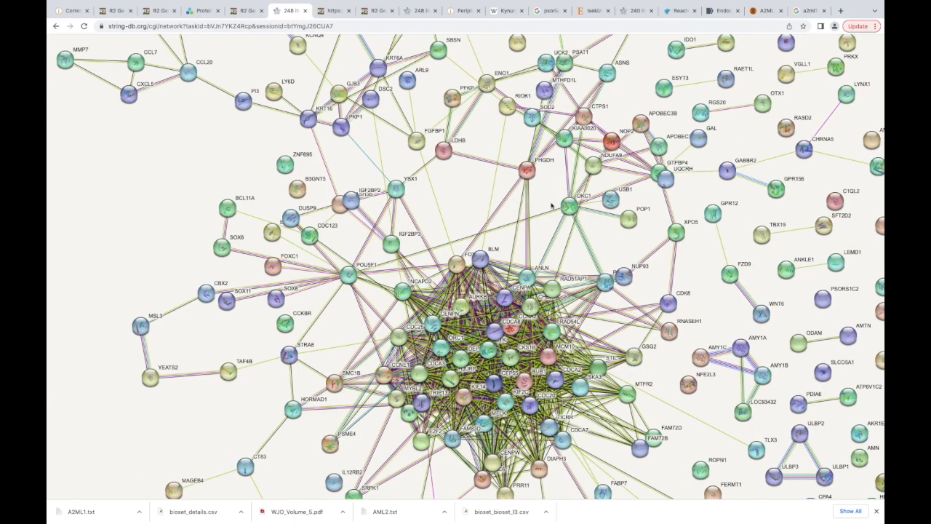
{"action": "scroll", "coordinate": [551, 206], "scroll_direction": "down", "scroll_amount": 3}
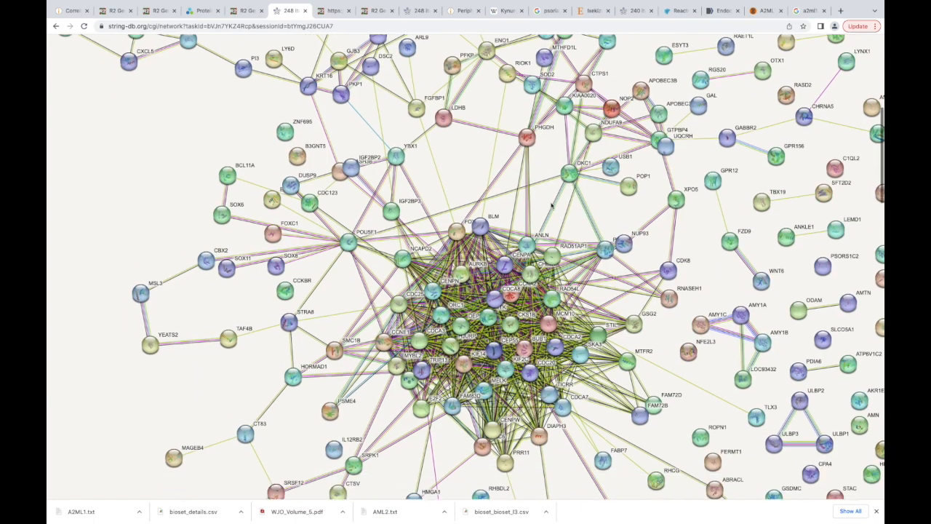
{"action": "scroll", "coordinate": [551, 206], "scroll_direction": "up", "scroll_amount": 1}
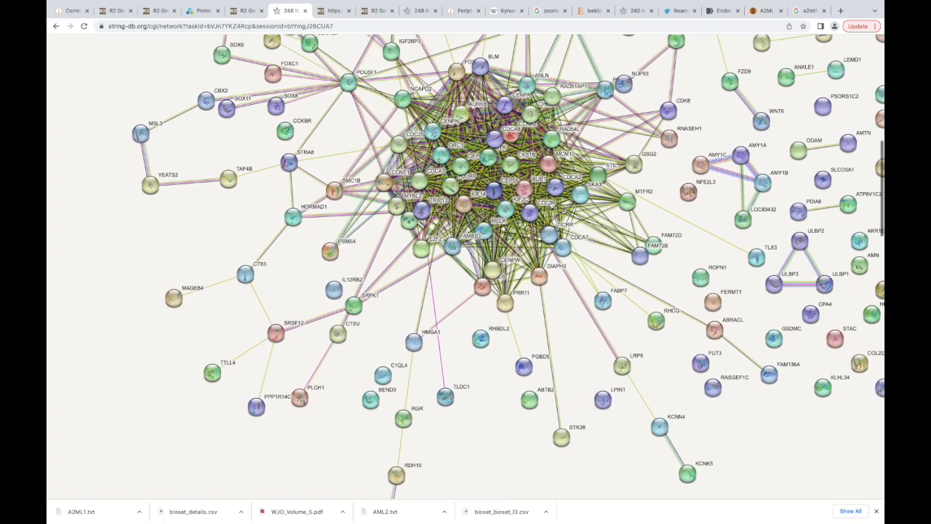
{"action": "scroll", "coordinate": [552, 206], "scroll_direction": "up", "scroll_amount": 3}
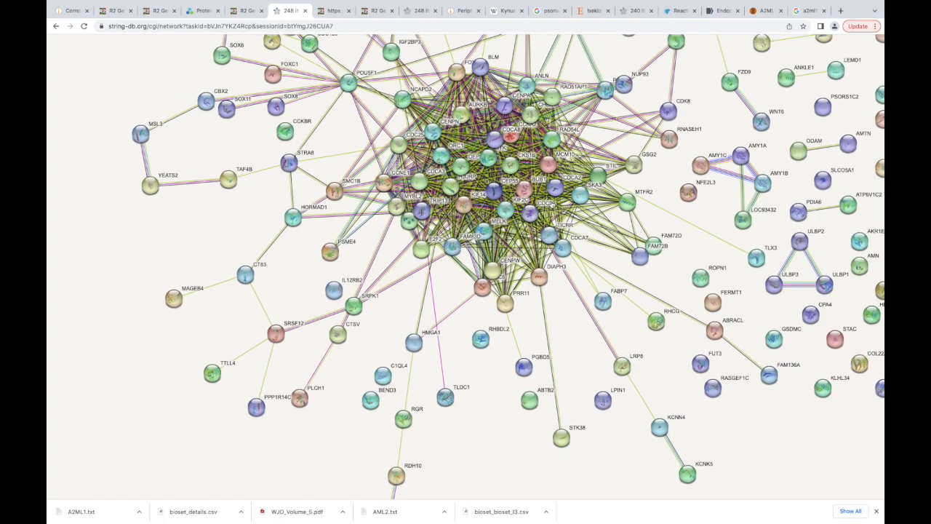
{"action": "scroll", "coordinate": [551, 206], "scroll_direction": "up", "scroll_amount": 1}
- Examine the network's peripheral proteins and dense central cluster, through to the network statistics and functional enrichments
{"action": "scroll", "coordinate": [551, 206], "scroll_direction": "right", "scroll_amount": 5}
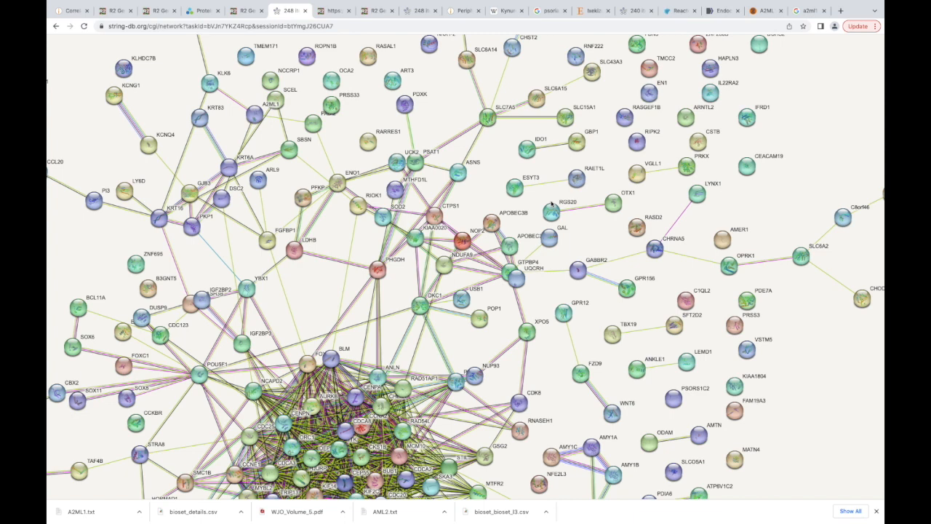
{"action": "scroll", "coordinate": [551, 204], "scroll_direction": "down", "scroll_amount": 5}
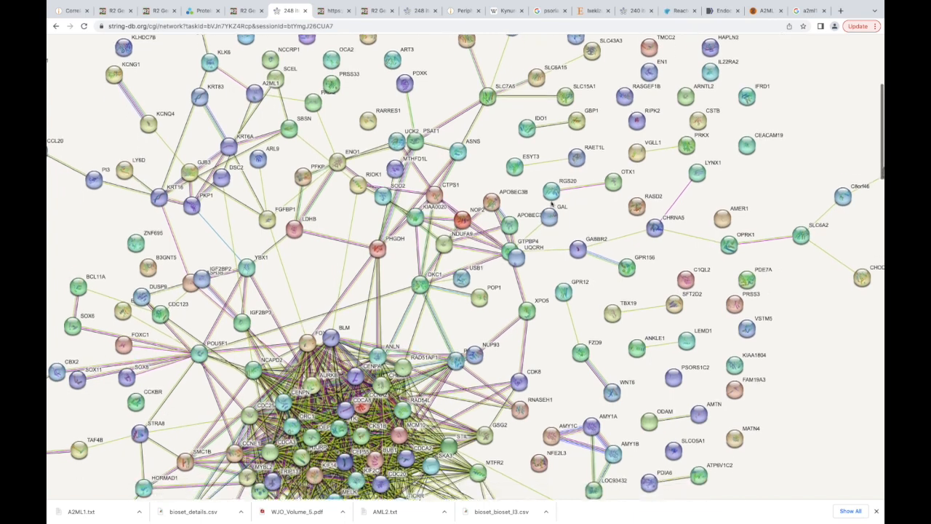
{"action": "scroll", "coordinate": [551, 203], "scroll_direction": "up", "scroll_amount": 4}
{"action": "scroll", "coordinate": [551, 203], "scroll_direction": "left", "scroll_amount": 1}
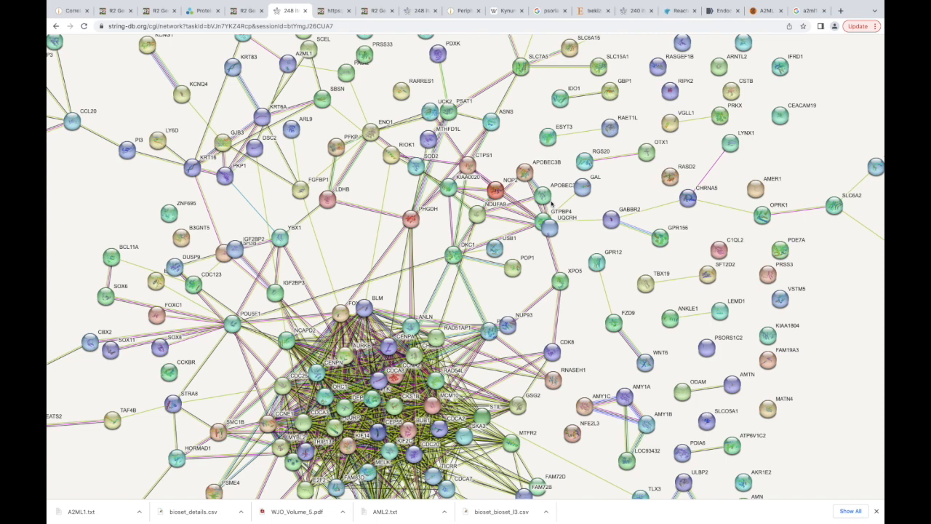
{"action": "scroll", "coordinate": [551, 204], "scroll_direction": "down", "scroll_amount": 2}
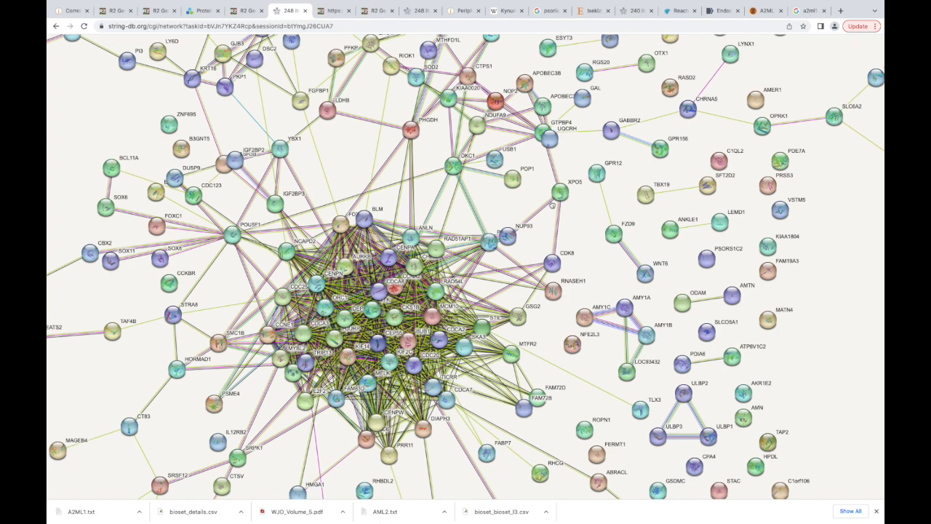
{"action": "scroll", "coordinate": [551, 205], "scroll_direction": "down", "scroll_amount": 3}
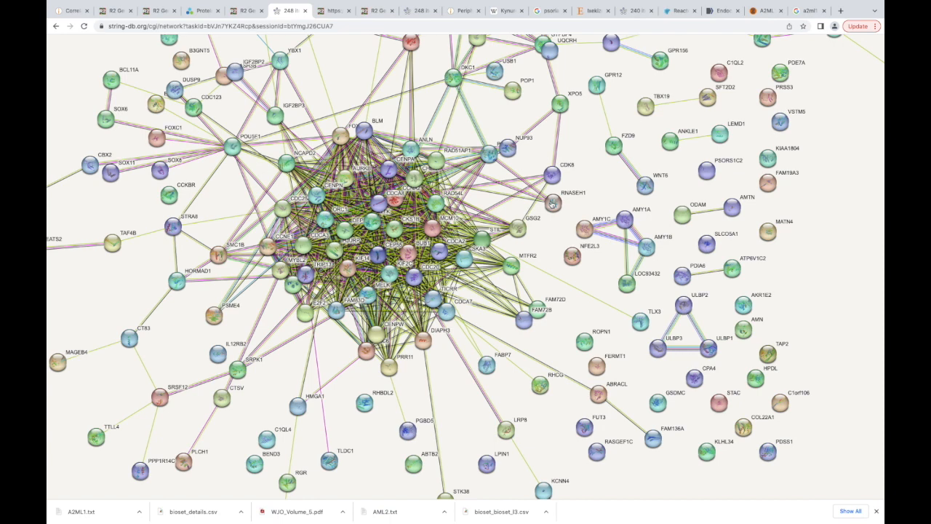
{"action": "scroll", "coordinate": [551, 205], "scroll_direction": "down", "scroll_amount": 11}
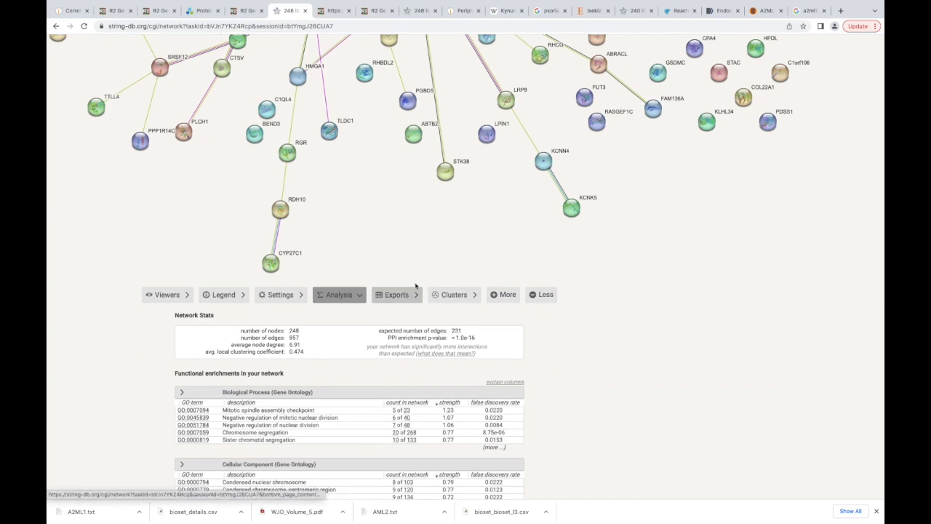
- Examine the densely connected central cluster again, together with the proteins linked around it
{"action": "scroll", "coordinate": [452, 238], "scroll_direction": "up", "scroll_amount": 1}
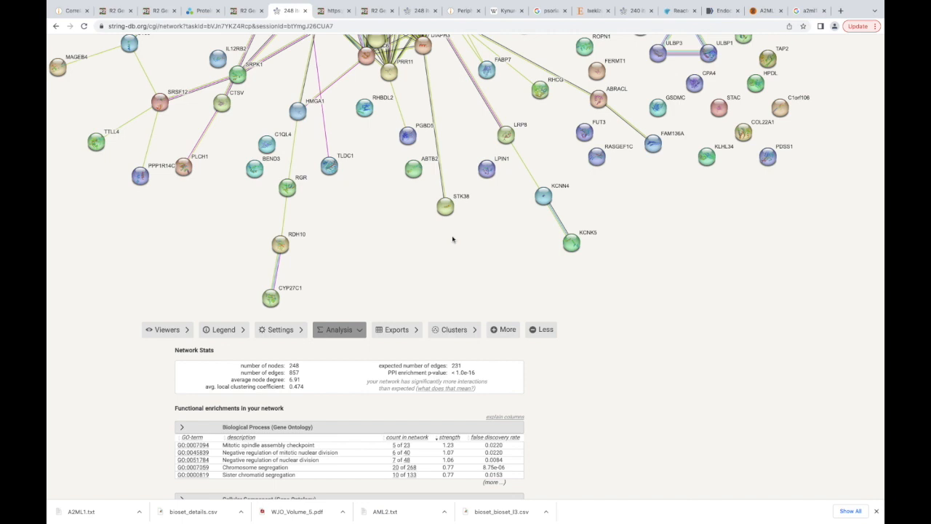
{"action": "scroll", "coordinate": [453, 239], "scroll_direction": "up", "scroll_amount": 6}
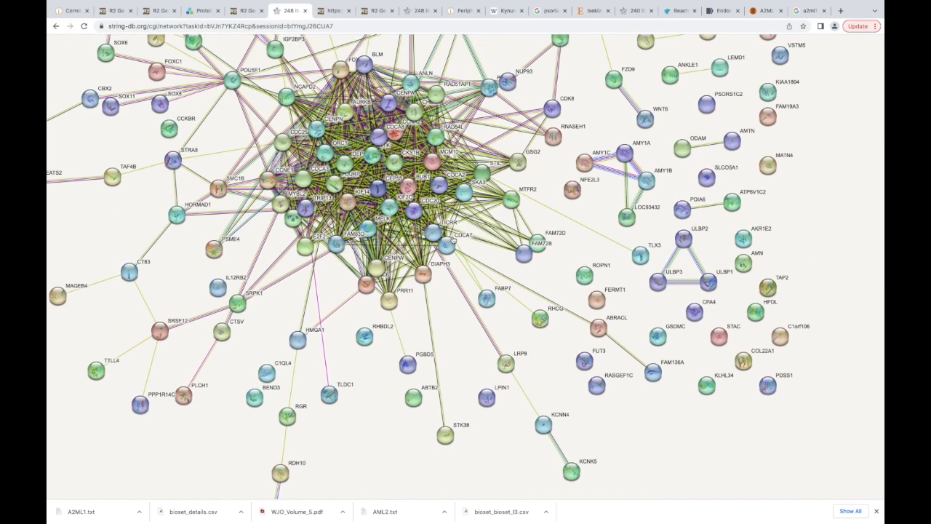
{"action": "scroll", "coordinate": [452, 238], "scroll_direction": "up", "scroll_amount": 1}
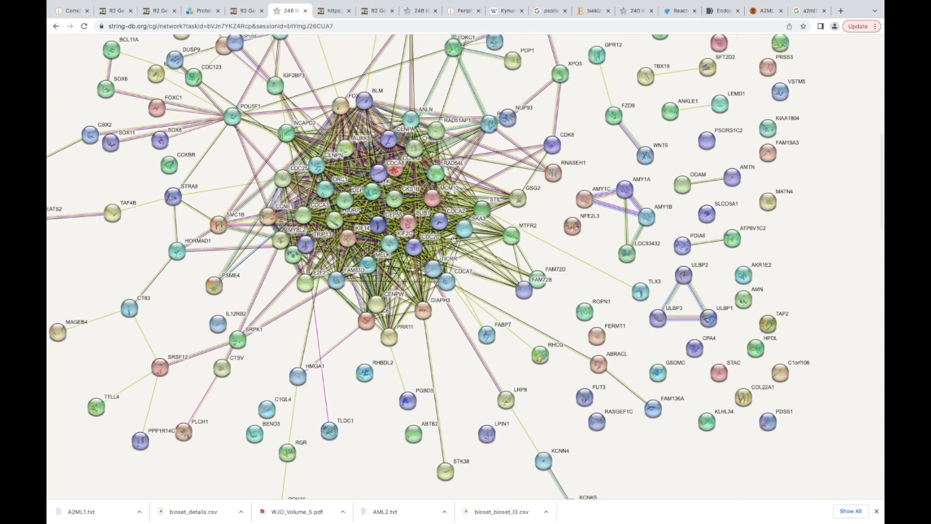
{"action": "scroll", "coordinate": [452, 240], "scroll_direction": "down", "scroll_amount": 1}
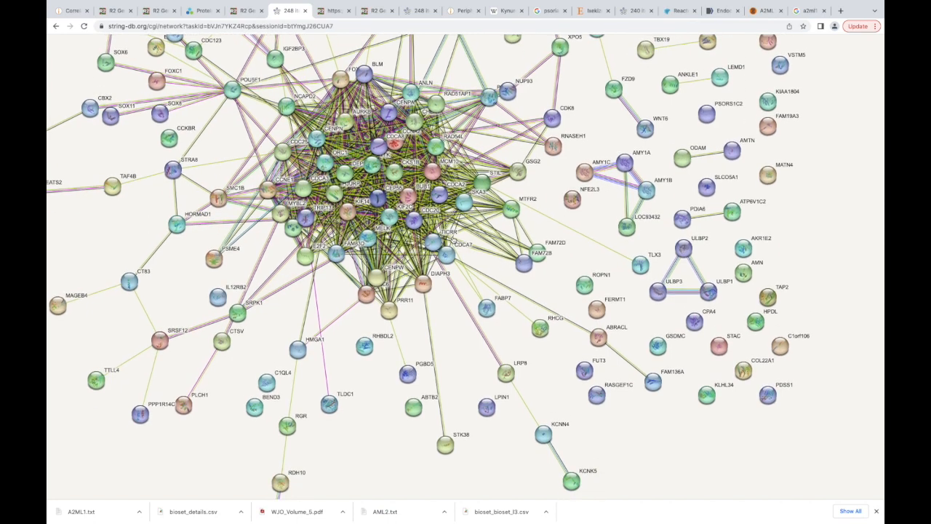
{"action": "scroll", "coordinate": [452, 240], "scroll_direction": "up", "scroll_amount": 1}
{"action": "scroll", "coordinate": [453, 240], "scroll_direction": "up", "scroll_amount": 5}
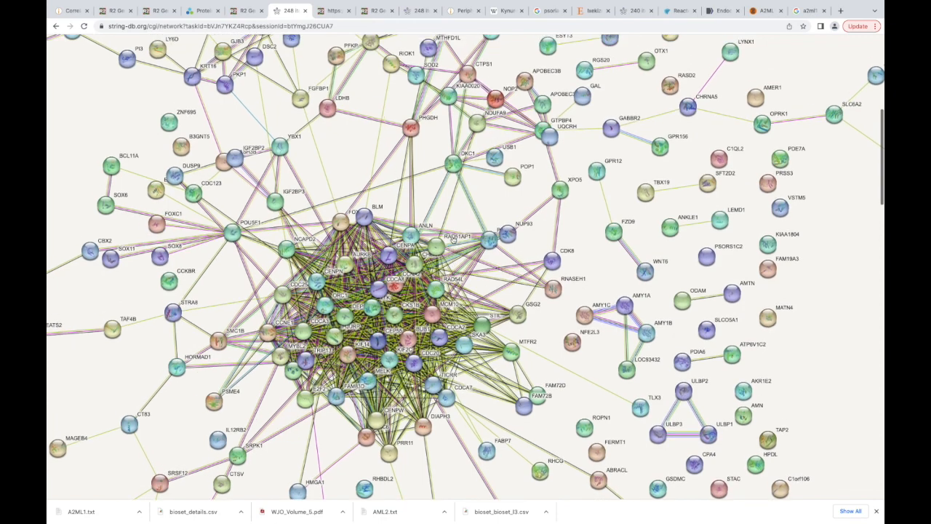
{"action": "scroll", "coordinate": [452, 238], "scroll_direction": "up", "scroll_amount": 4}
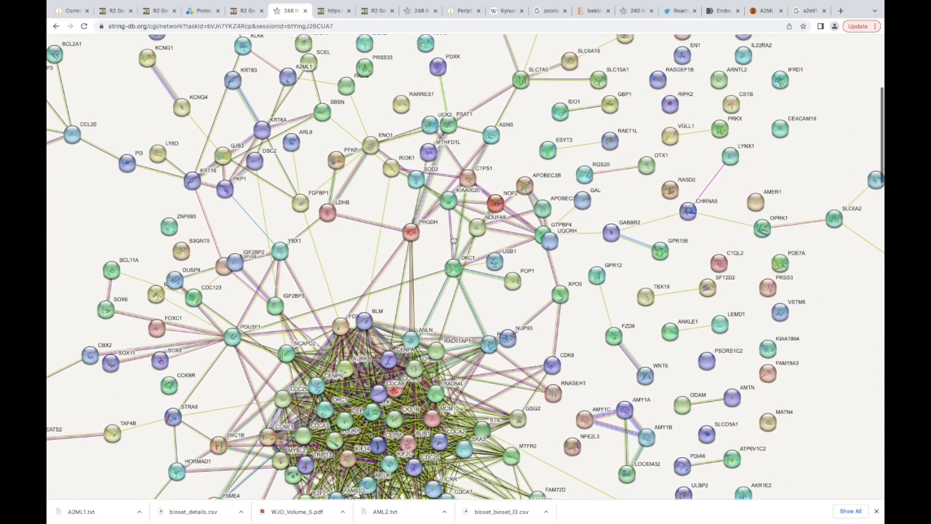
{"action": "scroll", "coordinate": [453, 238], "scroll_direction": "down", "scroll_amount": 7}
{"action": "scroll", "coordinate": [453, 238], "scroll_direction": "left", "scroll_amount": 4}
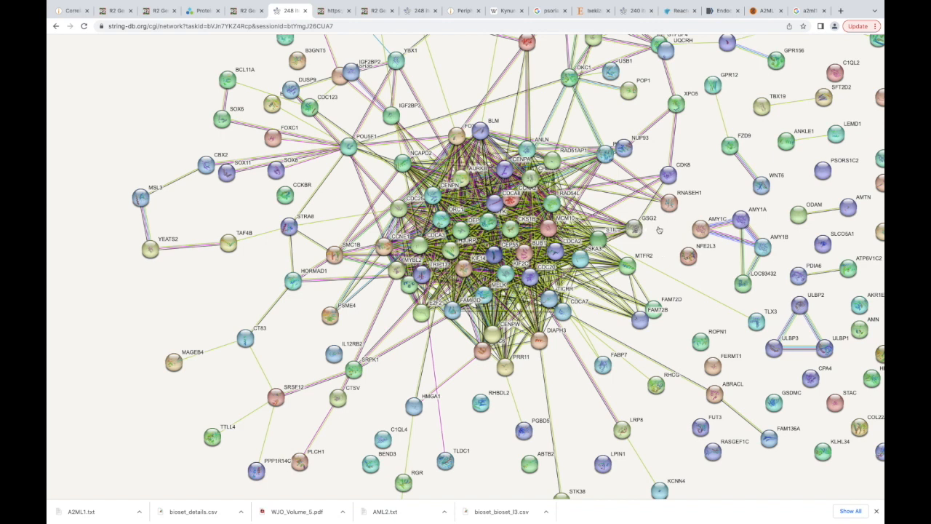
- Reposition the GSG2 node beside the central cluster and shift the GPR12 node slightly
{"action": "left_click_drag", "start_coordinate": [635, 228], "coordinate": [666, 227]}
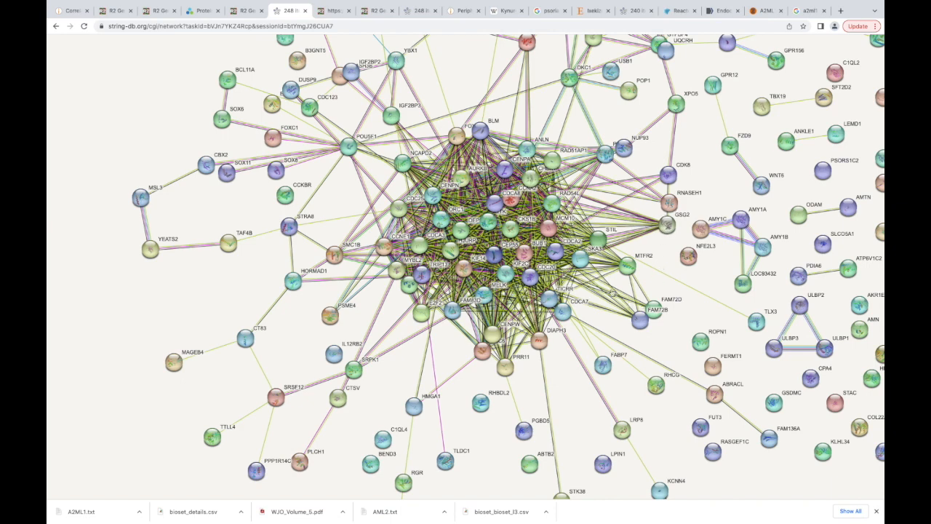
{"action": "left_click_drag", "start_coordinate": [607, 251], "coordinate": [623, 216]}
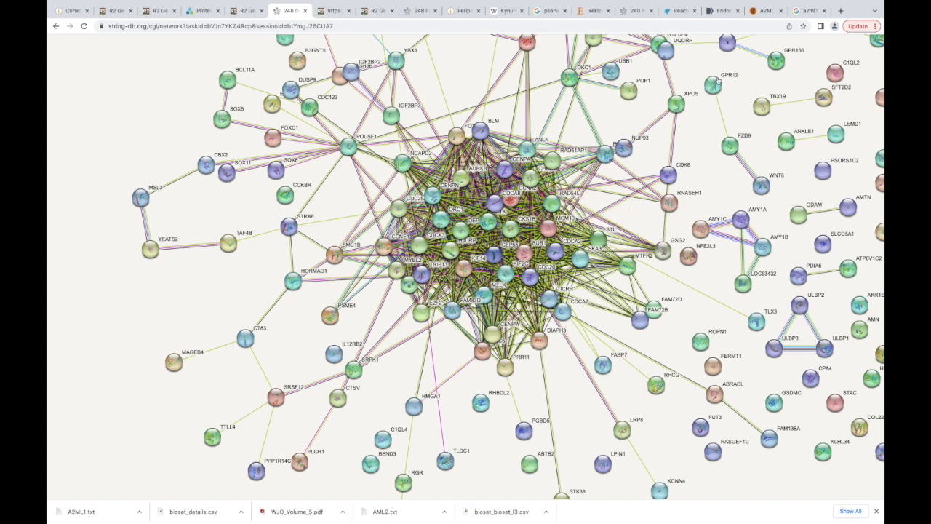
{"action": "mouse_move", "coordinate": [714, 85]}
{"action": "left_mouse_down"}
{"action": "mouse_move", "coordinate": [704, 110]}
{"action": "mouse_move", "coordinate": [710, 85]}
{"action": "left_mouse_up"}
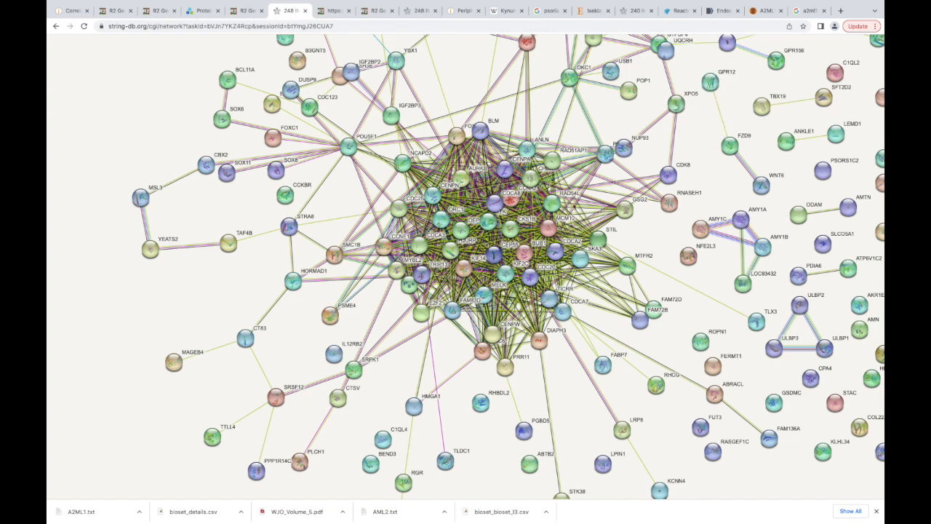
- Set the network display options to hide disconnected nodes in the network and update the network
{"action": "scroll", "coordinate": [550, 227], "scroll_direction": "down", "scroll_amount": 5}
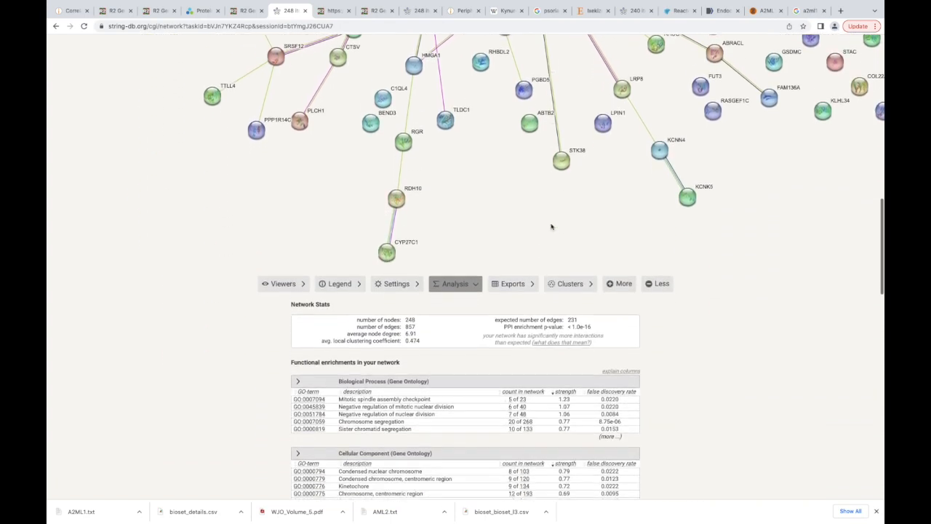
{"action": "scroll", "coordinate": [551, 227], "scroll_direction": "down", "scroll_amount": 2}
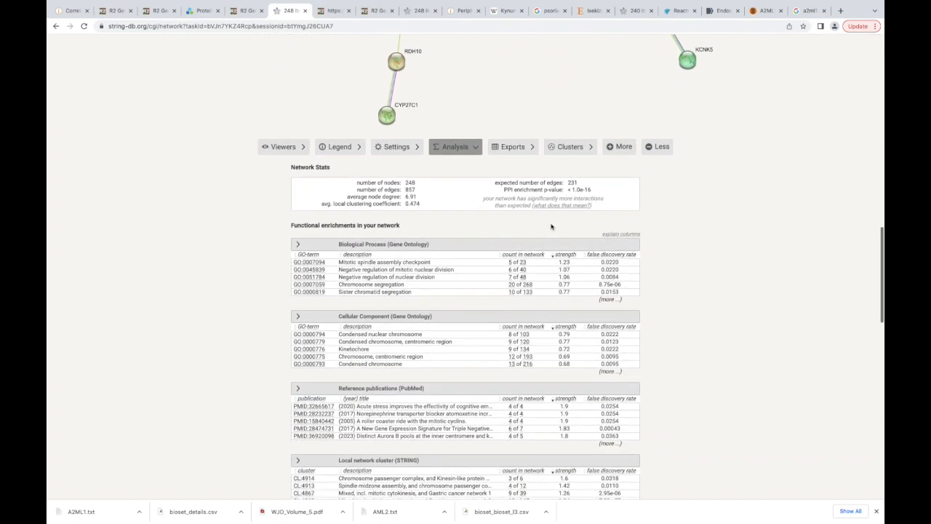
{"action": "left_click", "coordinate": [398, 148]}
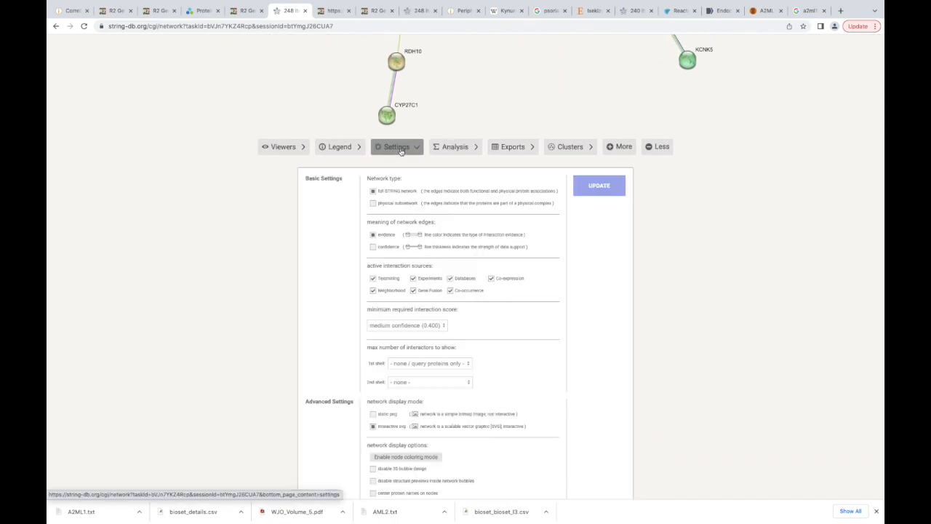
{"action": "scroll", "coordinate": [500, 274], "scroll_direction": "down", "scroll_amount": 1}
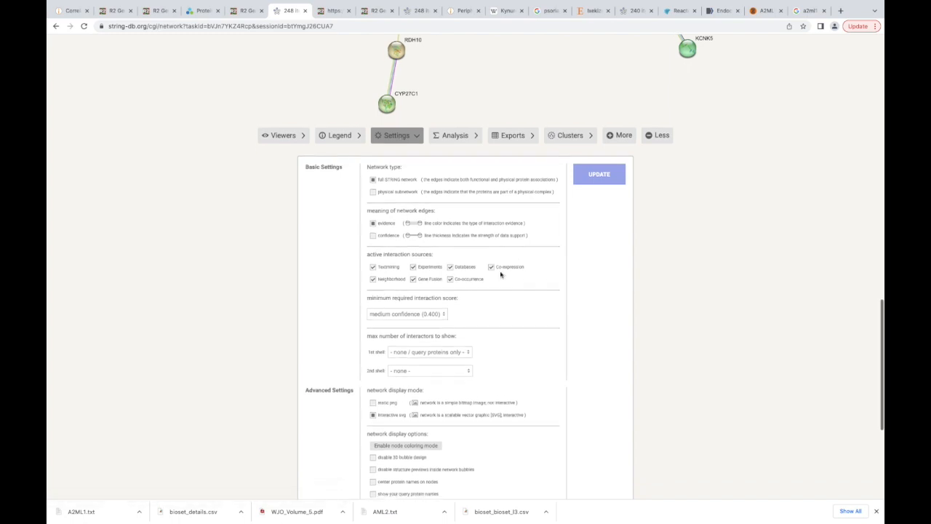
{"action": "scroll", "coordinate": [500, 274], "scroll_direction": "down", "scroll_amount": 5}
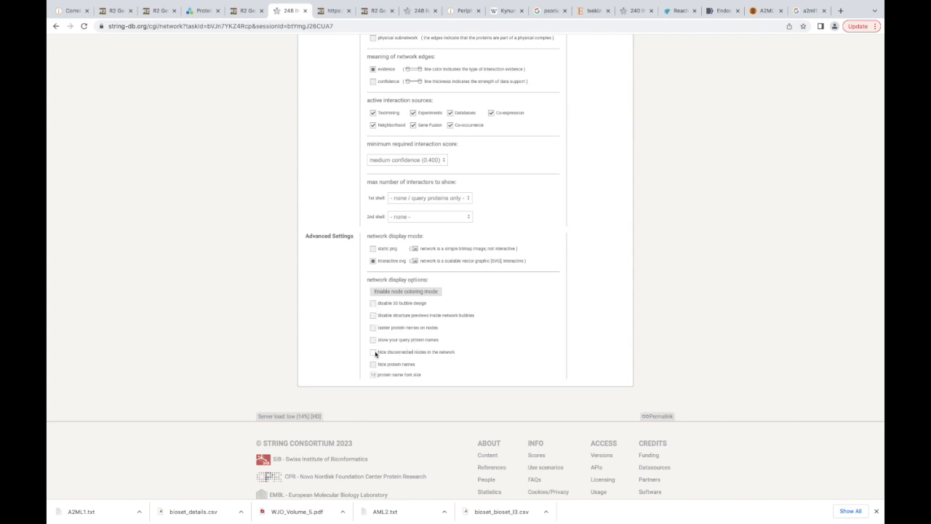
{"action": "scroll", "coordinate": [375, 355], "scroll_direction": "up", "scroll_amount": 5}
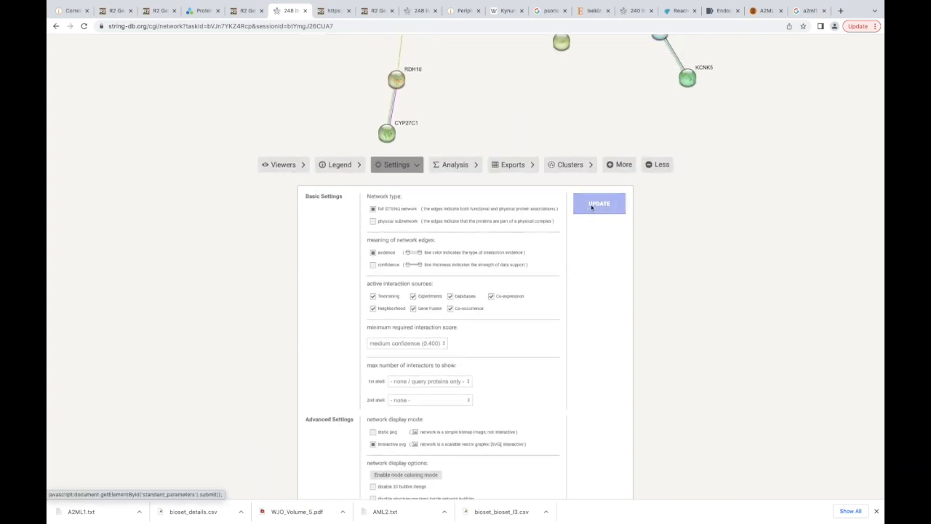
{"action": "left_click", "coordinate": [591, 207]}
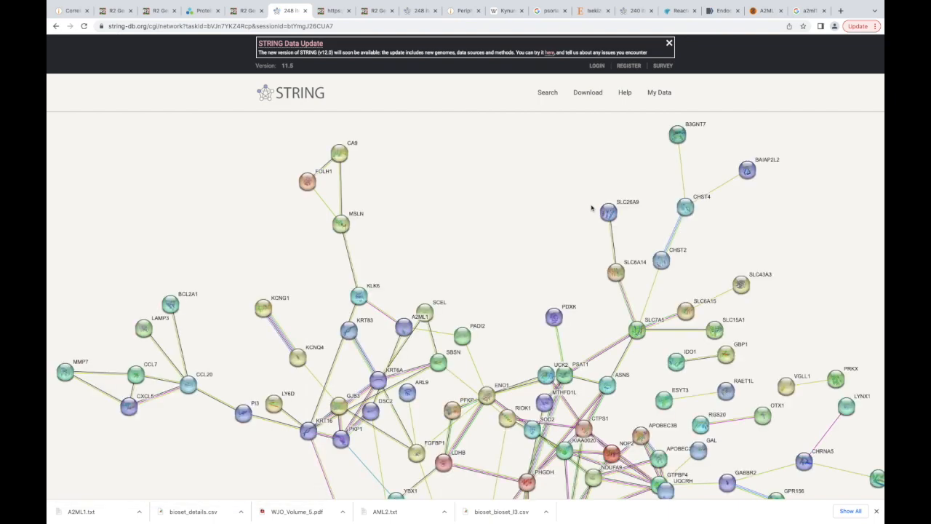
- Look over the updated network, open the POU5F1 node's information to read its protein description, and close it
{"action": "scroll", "coordinate": [591, 209], "scroll_direction": "down", "scroll_amount": 3}
{"action": "scroll", "coordinate": [591, 209], "scroll_direction": "down", "scroll_amount": 4}
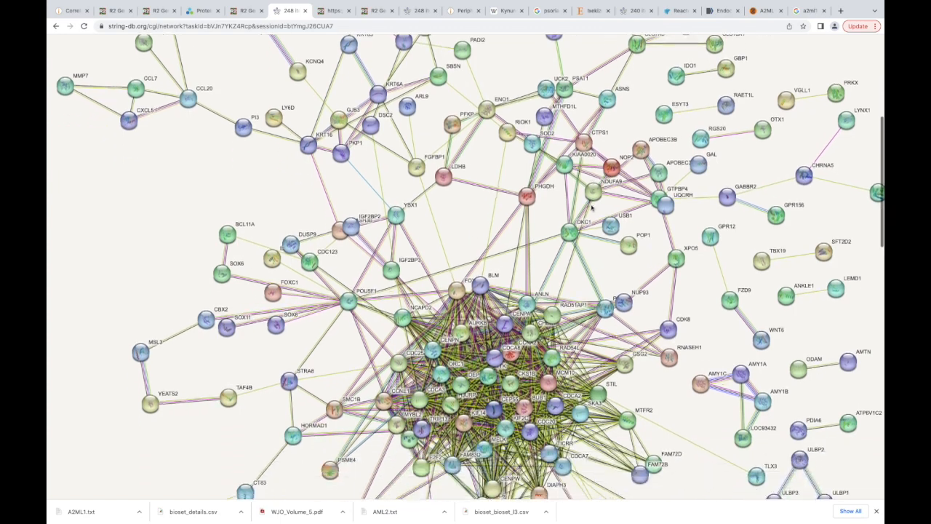
{"action": "scroll", "coordinate": [591, 209], "scroll_direction": "down", "scroll_amount": 1}
{"action": "scroll", "coordinate": [591, 208], "scroll_direction": "down", "scroll_amount": 1}
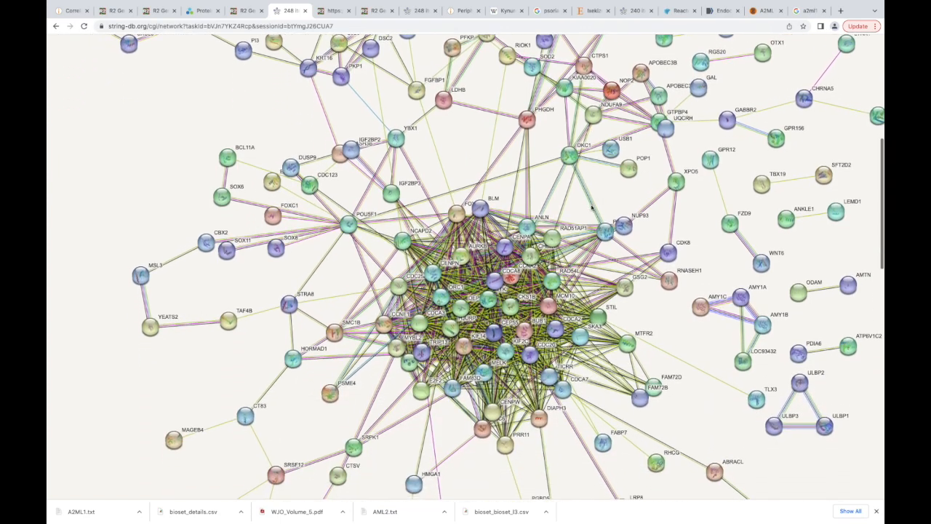
{"action": "scroll", "coordinate": [591, 209], "scroll_direction": "down", "scroll_amount": 1}
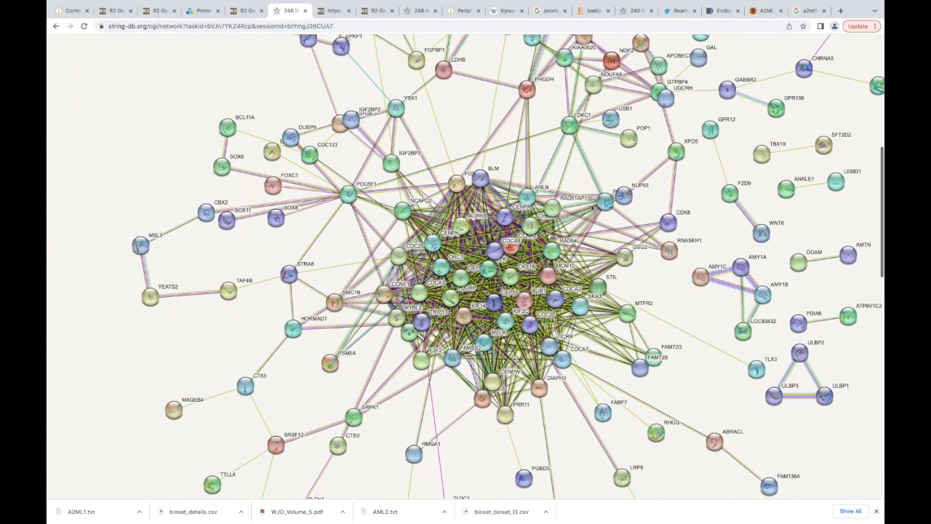
{"action": "left_click", "coordinate": [372, 186]}
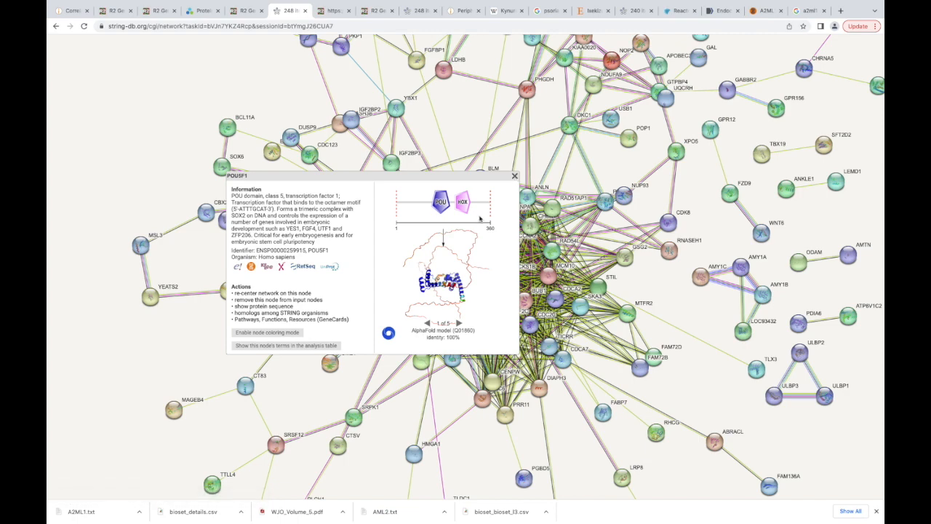
{"action": "left_click", "coordinate": [513, 176]}
- Open the network's analysis section to show its network statistics and functional enrichments
{"action": "scroll", "coordinate": [452, 256], "scroll_direction": "down", "scroll_amount": 1}
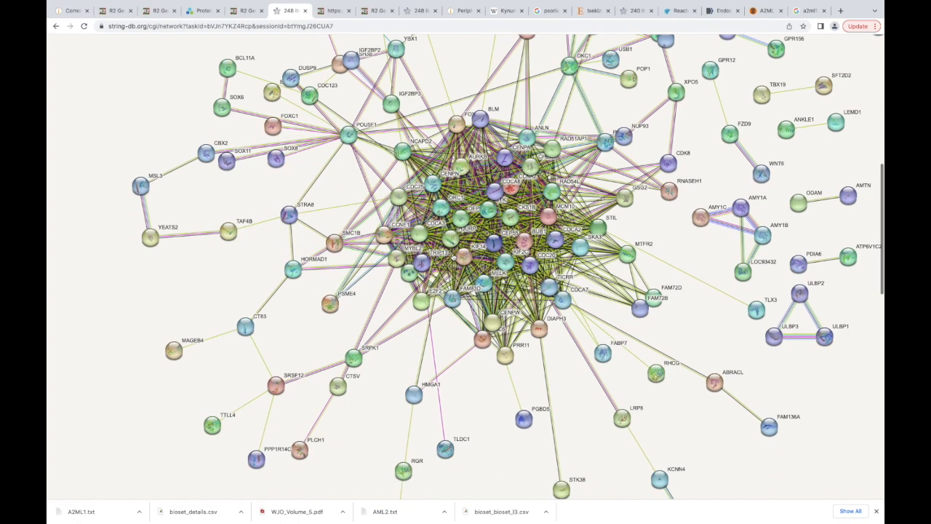
{"action": "scroll", "coordinate": [499, 322], "scroll_direction": "down", "scroll_amount": 3}
{"action": "scroll", "coordinate": [499, 322], "scroll_direction": "down", "scroll_amount": 3}
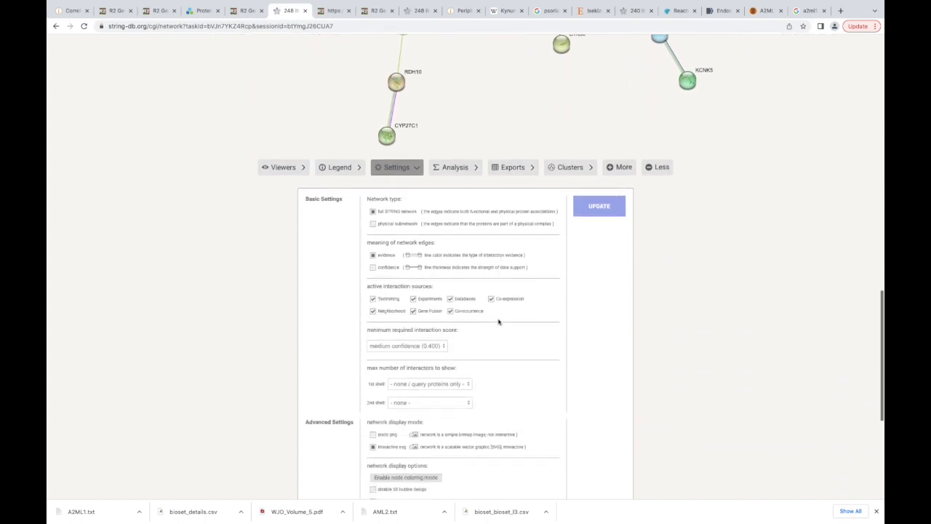
{"action": "scroll", "coordinate": [499, 322], "scroll_direction": "up", "scroll_amount": 5, "text": "ctrl"}
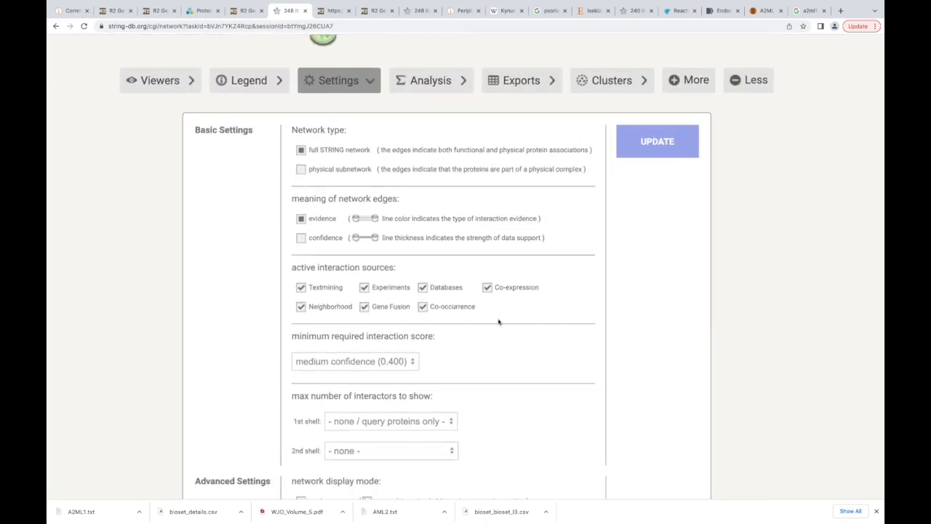
{"action": "left_click", "coordinate": [427, 82]}
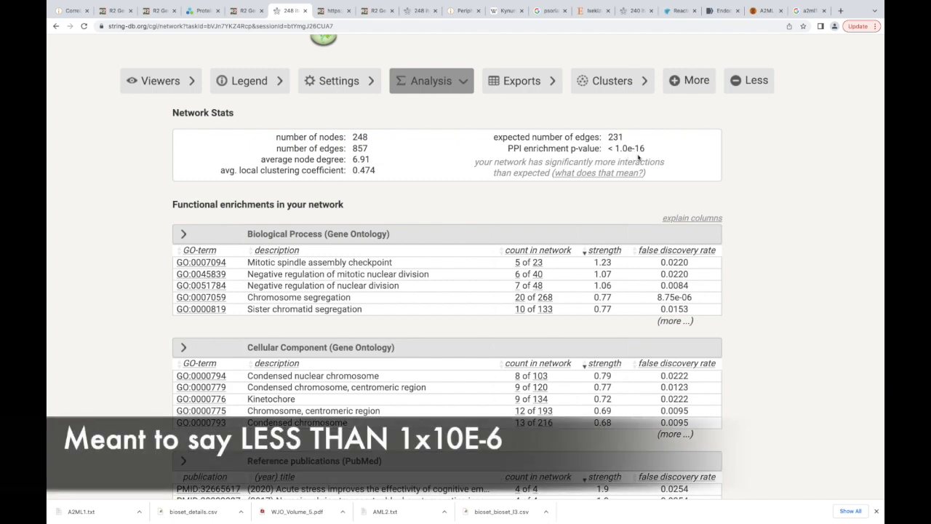
- Return to the network's central cluster and reposition the ANLN node
{"action": "scroll", "coordinate": [572, 151], "scroll_direction": "up", "scroll_amount": 5}
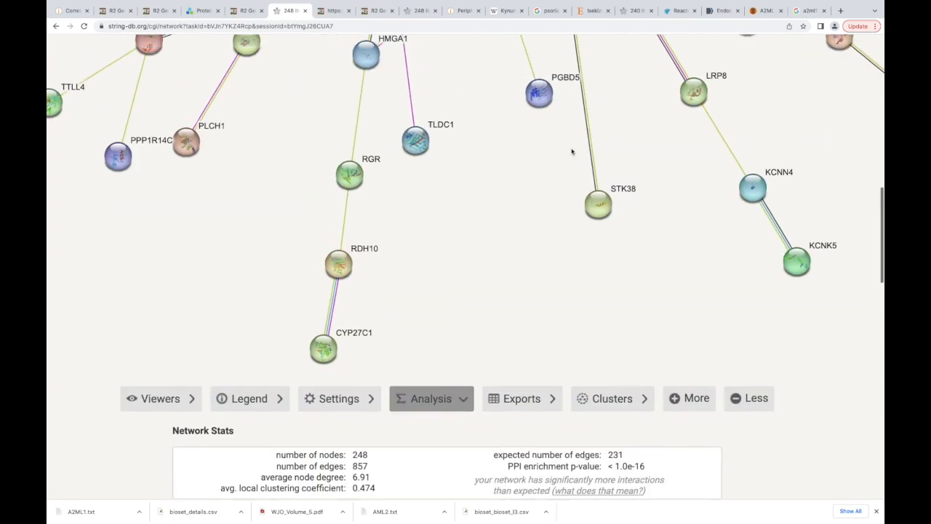
{"action": "scroll", "coordinate": [572, 151], "scroll_direction": "up", "scroll_amount": 5}
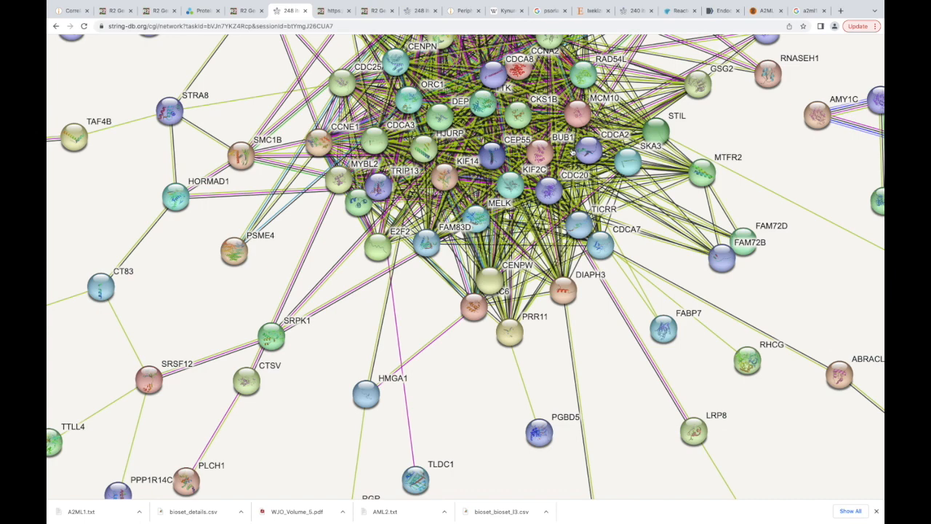
{"action": "scroll", "coordinate": [572, 151], "scroll_direction": "up", "scroll_amount": 3}
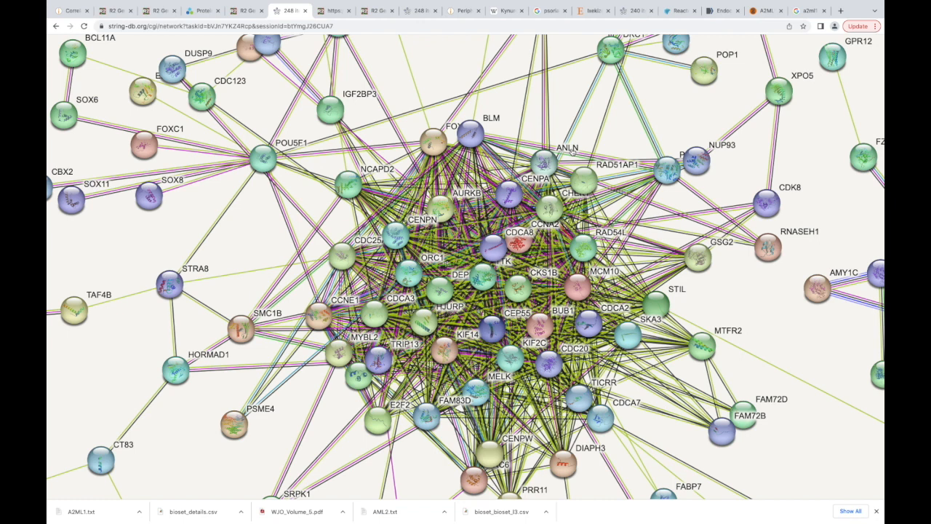
{"action": "right_click", "coordinate": [573, 151]}
{"action": "left_click", "coordinate": [574, 129]}
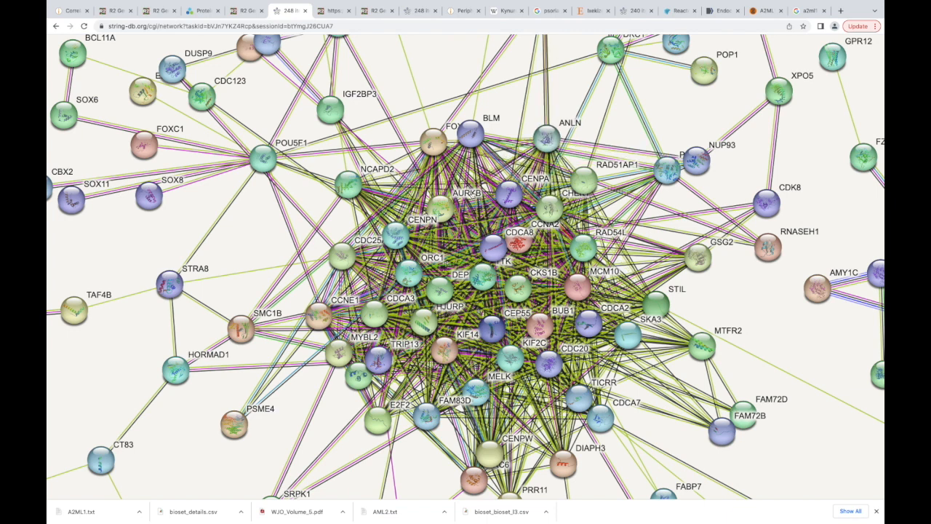
{"action": "left_click_drag", "start_coordinate": [552, 143], "coordinate": [472, 194]}
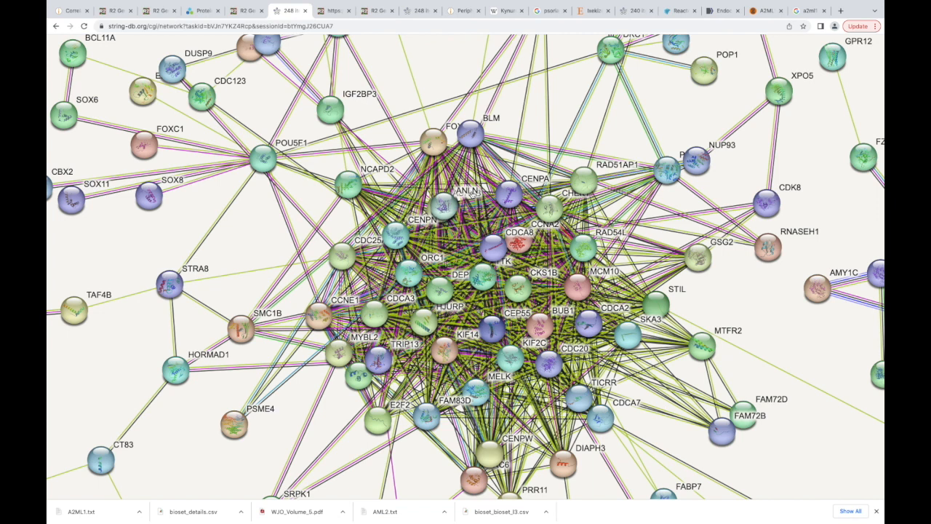
- Expand the Biological Process (Gene Ontology) enrichment table to its full list of terms and read through them
{"action": "scroll", "coordinate": [472, 195], "scroll_direction": "down", "scroll_amount": 5}
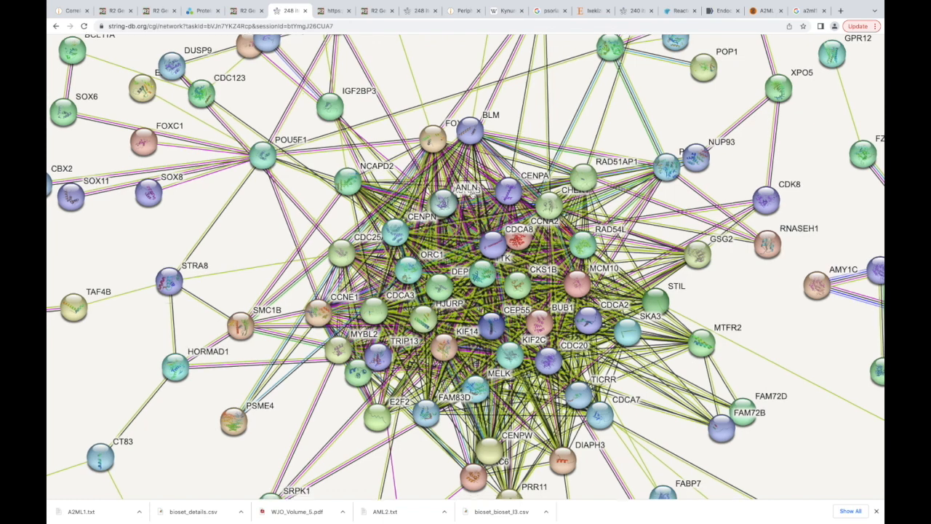
{"action": "scroll", "coordinate": [472, 195], "scroll_direction": "down", "scroll_amount": 5}
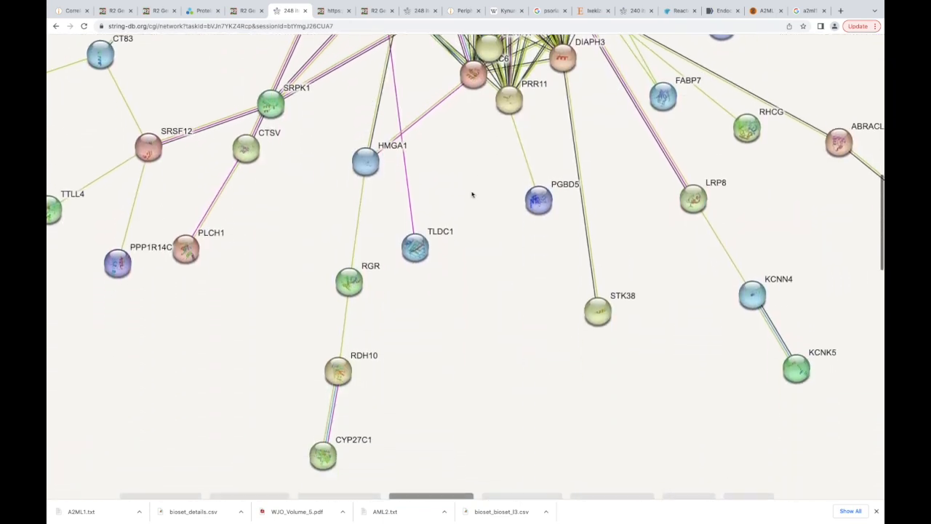
{"action": "scroll", "coordinate": [472, 195], "scroll_direction": "down", "scroll_amount": 3}
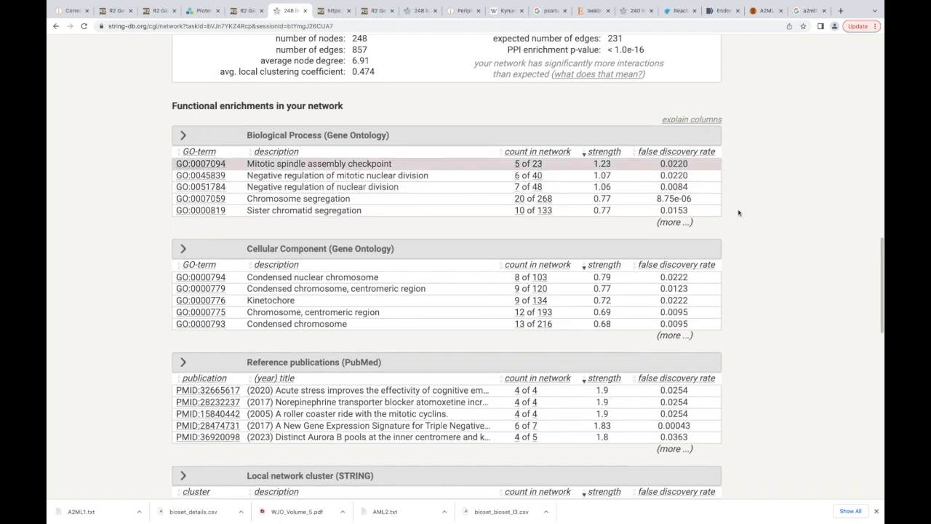
{"action": "left_click", "coordinate": [675, 222]}
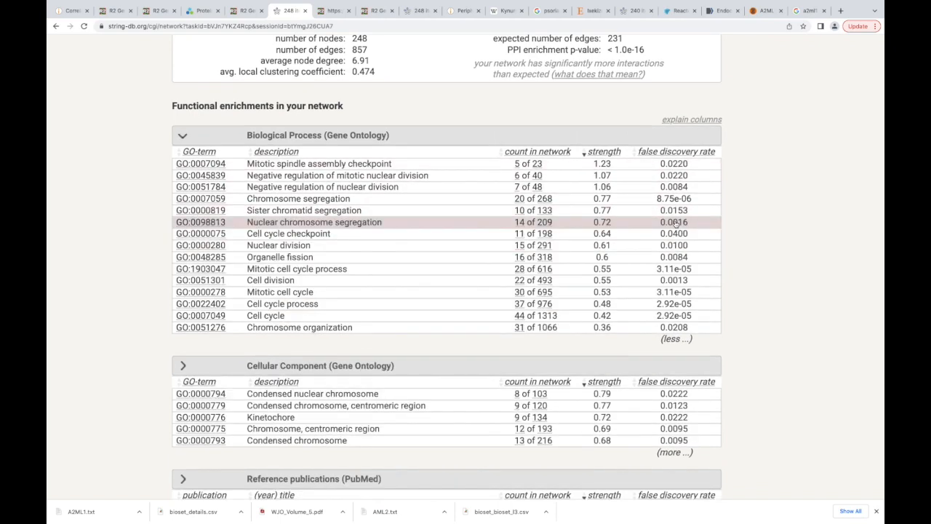
{"action": "scroll", "coordinate": [630, 137], "scroll_direction": "up", "scroll_amount": 1}
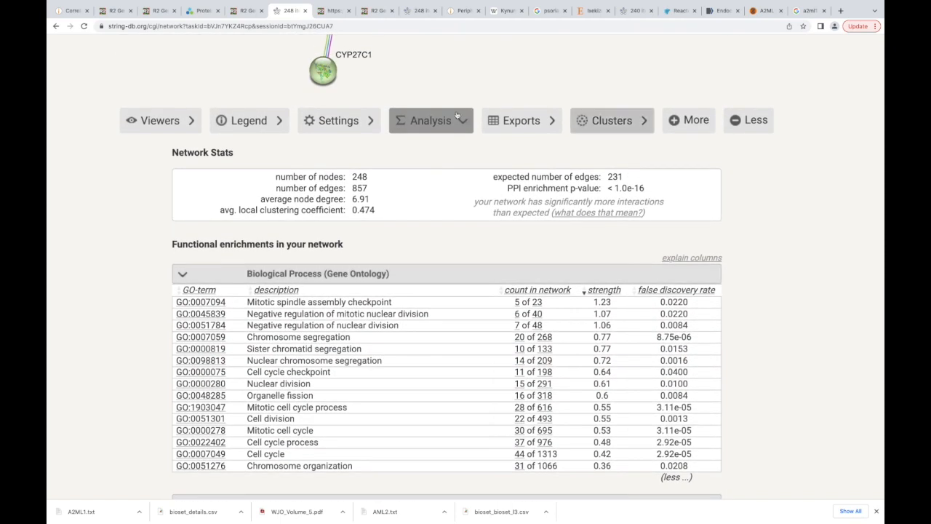
{"action": "scroll", "coordinate": [477, 216], "scroll_direction": "down", "scroll_amount": 3}
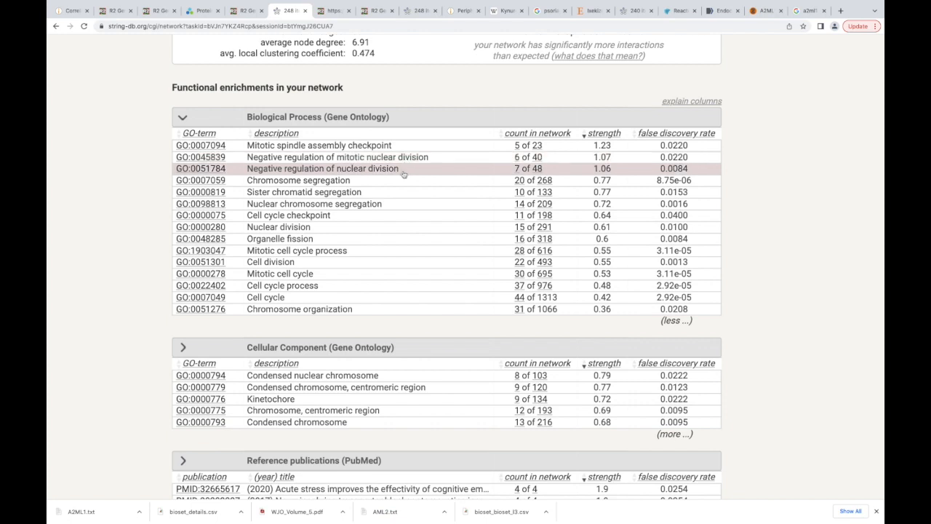
{"action": "scroll", "coordinate": [401, 191], "scroll_direction": "down", "scroll_amount": 1}
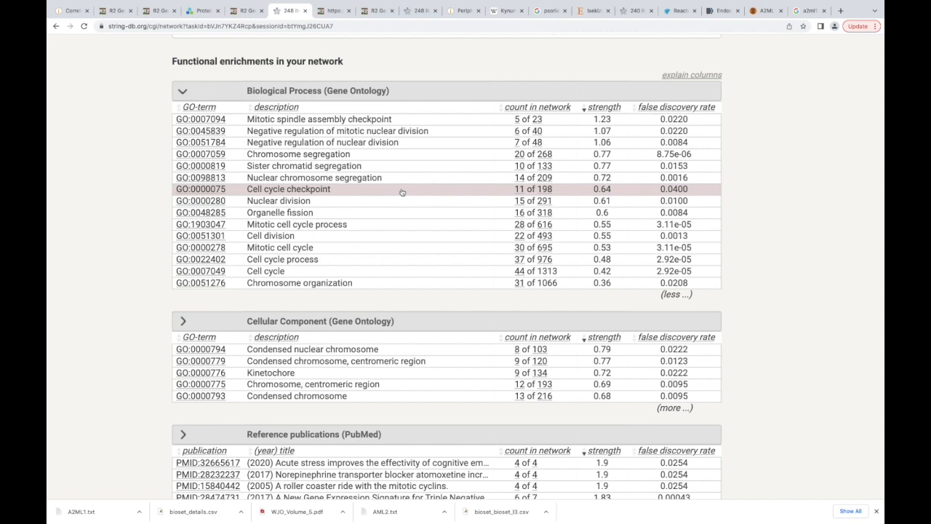
{"action": "scroll", "coordinate": [402, 192], "scroll_direction": "down", "scroll_amount": 1}
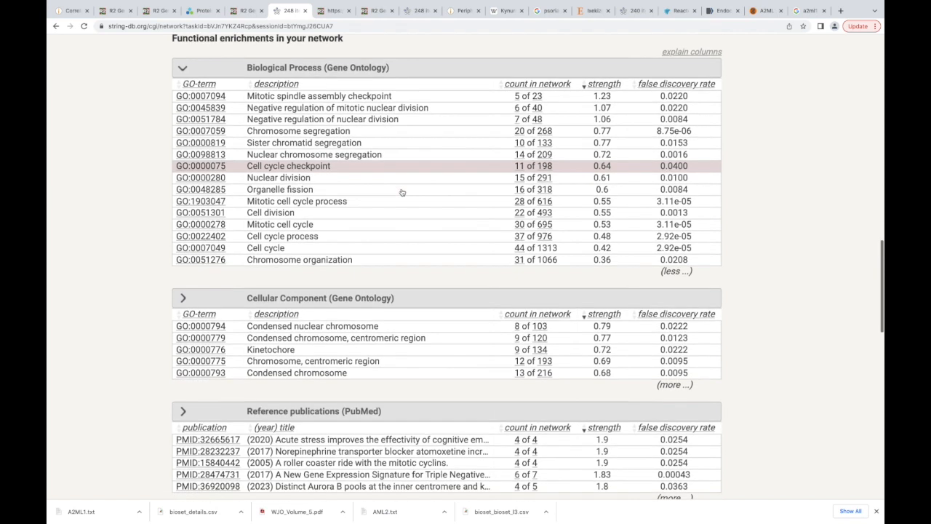
- Color the network nodes by the Biological Process terms Cell cycle, Cell cycle checkpoint and Sister chromatid segregation
{"action": "left_click", "coordinate": [302, 251]}
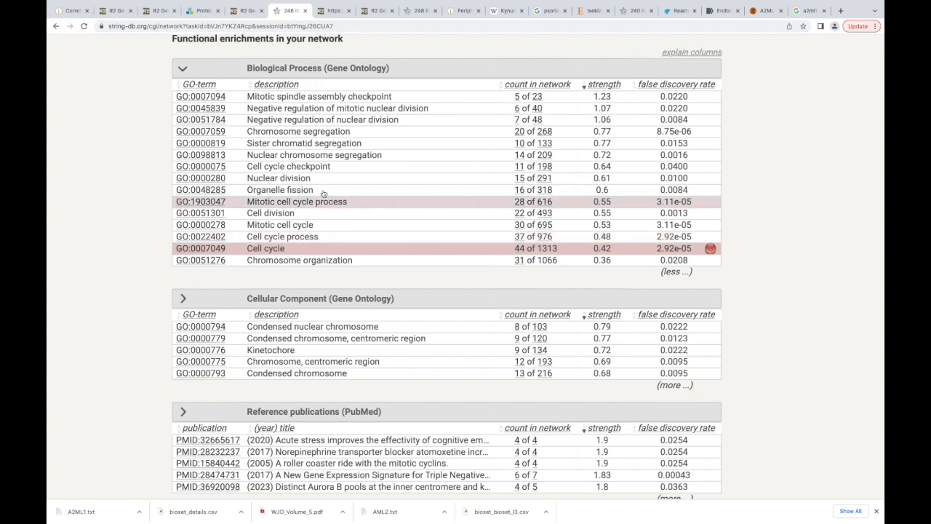
{"action": "left_click", "coordinate": [327, 169]}
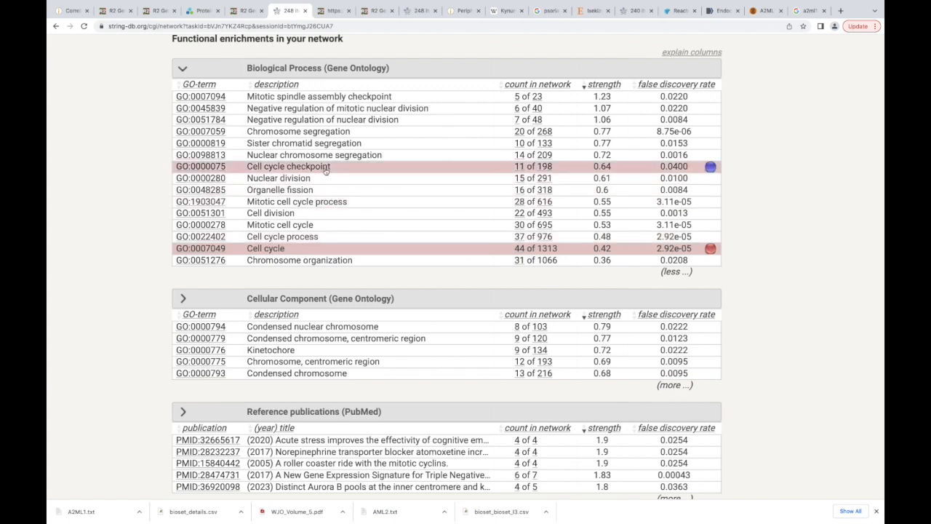
{"action": "left_click", "coordinate": [359, 144]}
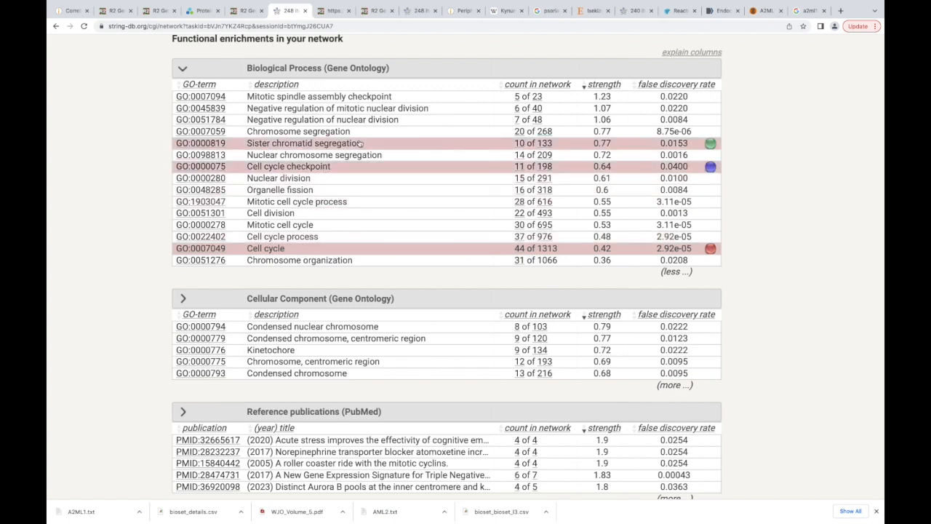
- Also color the nodes by the Cellular Component term Kinetochore and the Reactome pathway Cell Cycle Checkpoints
{"action": "scroll", "coordinate": [359, 144], "scroll_direction": "down", "scroll_amount": 3}
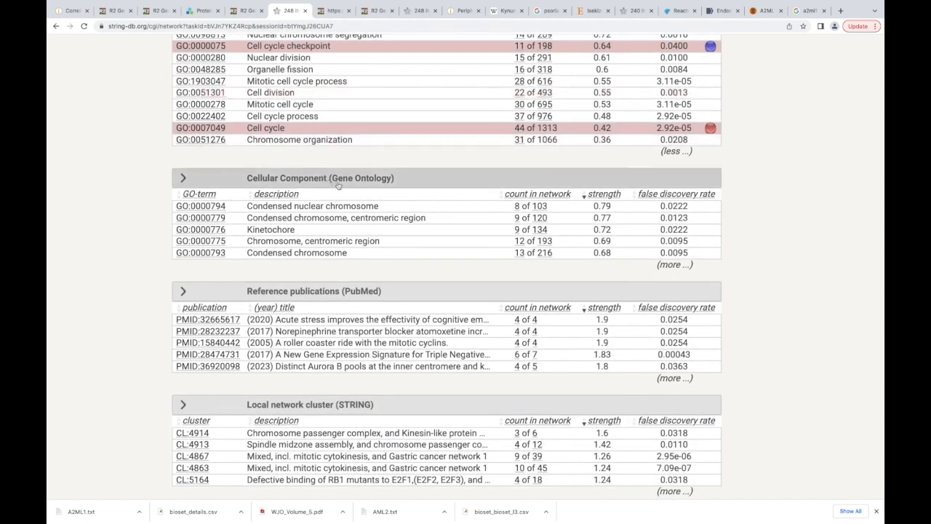
{"action": "left_click", "coordinate": [359, 232]}
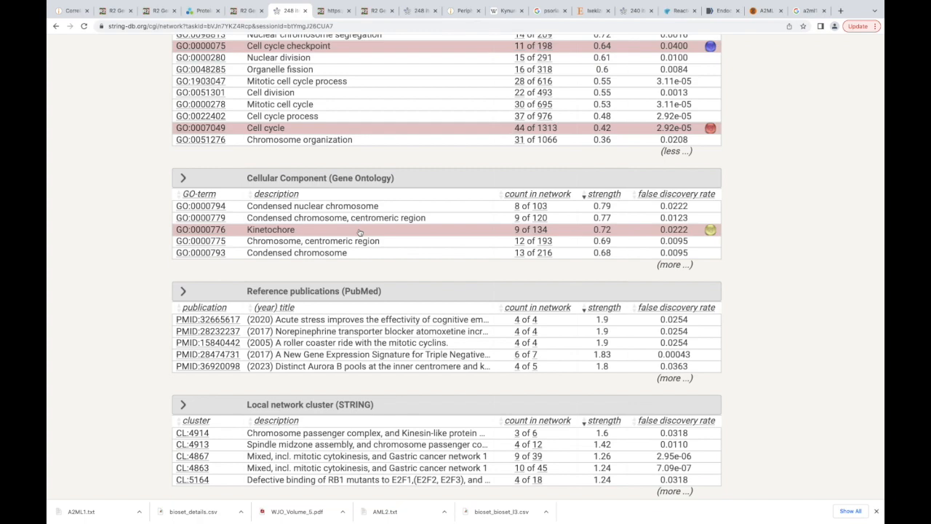
{"action": "scroll", "coordinate": [359, 231], "scroll_direction": "down", "scroll_amount": 2}
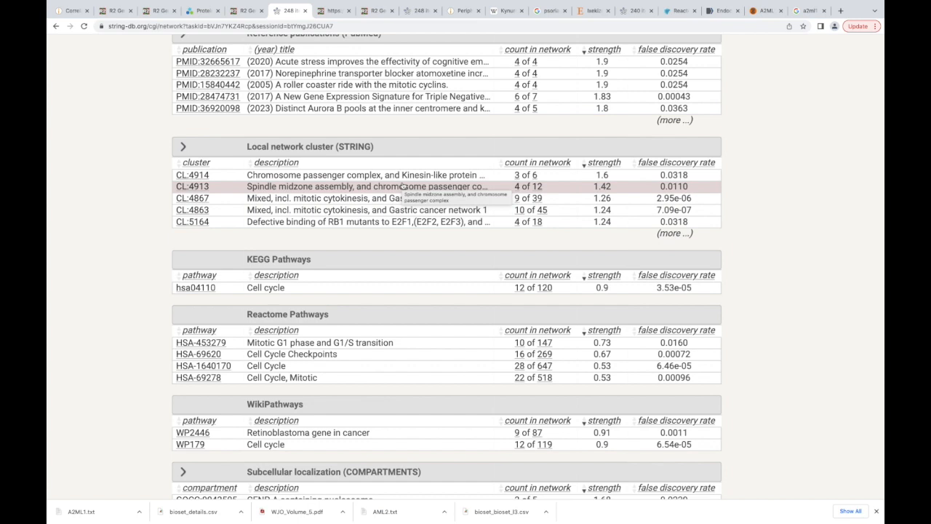
{"action": "scroll", "coordinate": [402, 186], "scroll_direction": "down", "scroll_amount": 2}
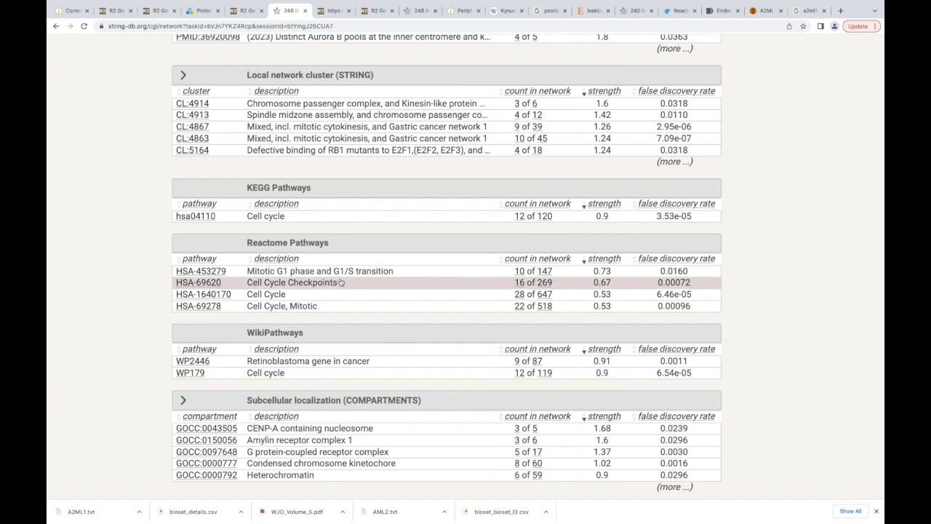
{"action": "left_click", "coordinate": [340, 282]}
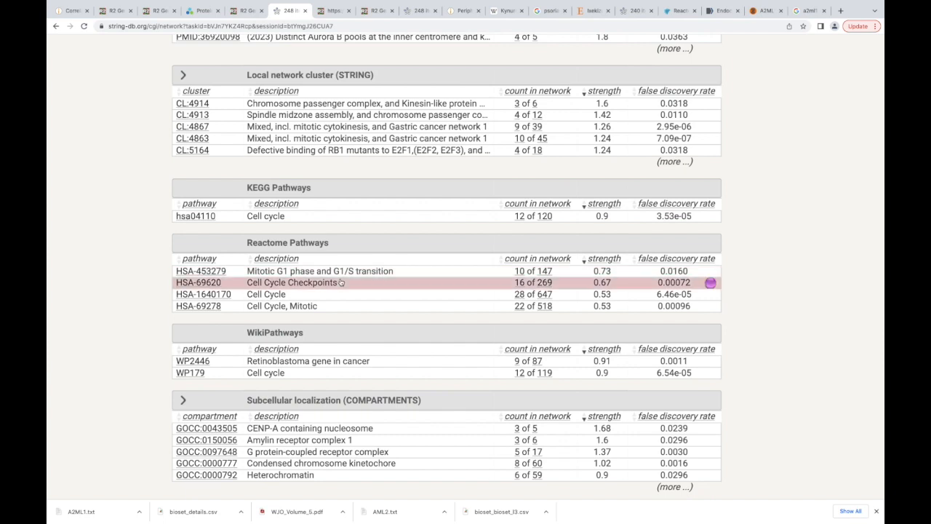
- Examine the remaining enrichment tables, from WikiPathways to Protein Domains (Pfam), and the download options for the enriched terms
{"action": "scroll", "coordinate": [442, 348], "scroll_direction": "down", "scroll_amount": 1}
{"action": "scroll", "coordinate": [442, 347], "scroll_direction": "down", "scroll_amount": 1}
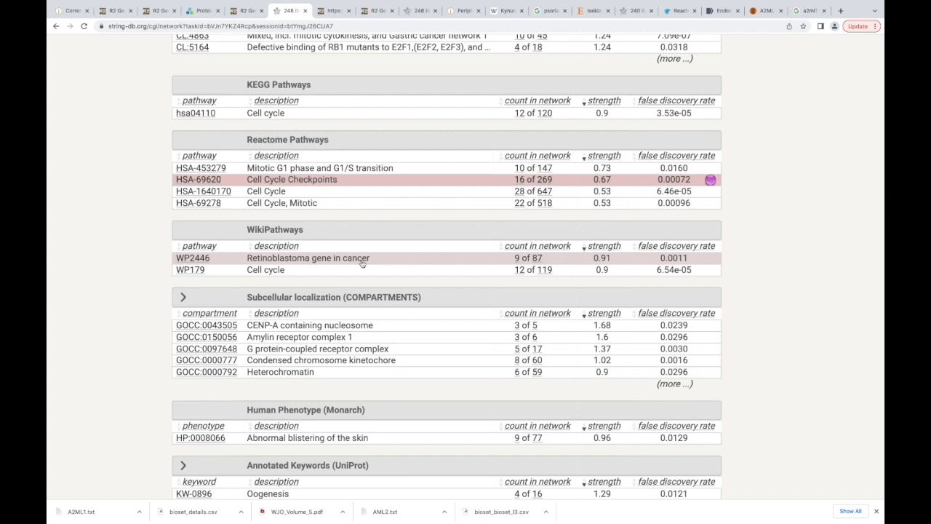
{"action": "scroll", "coordinate": [362, 264], "scroll_direction": "down", "scroll_amount": 5}
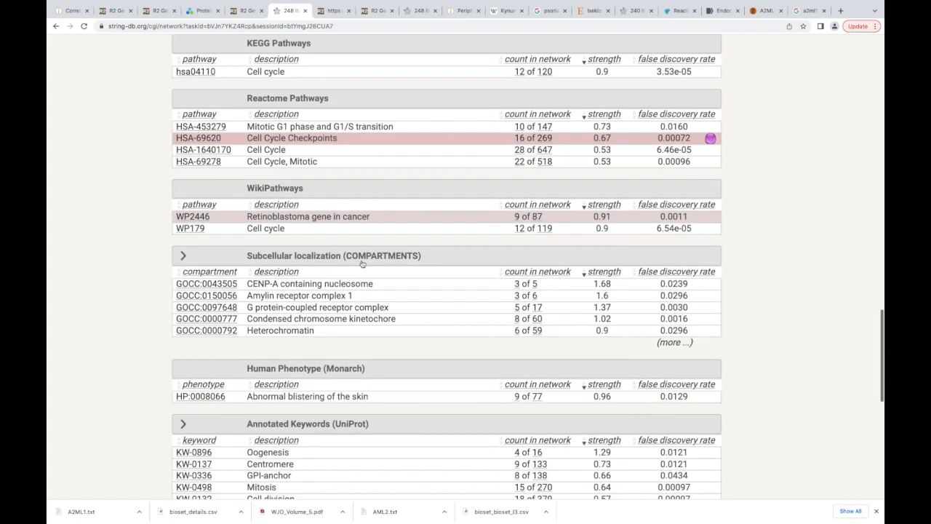
{"action": "scroll", "coordinate": [362, 263], "scroll_direction": "down", "scroll_amount": 3}
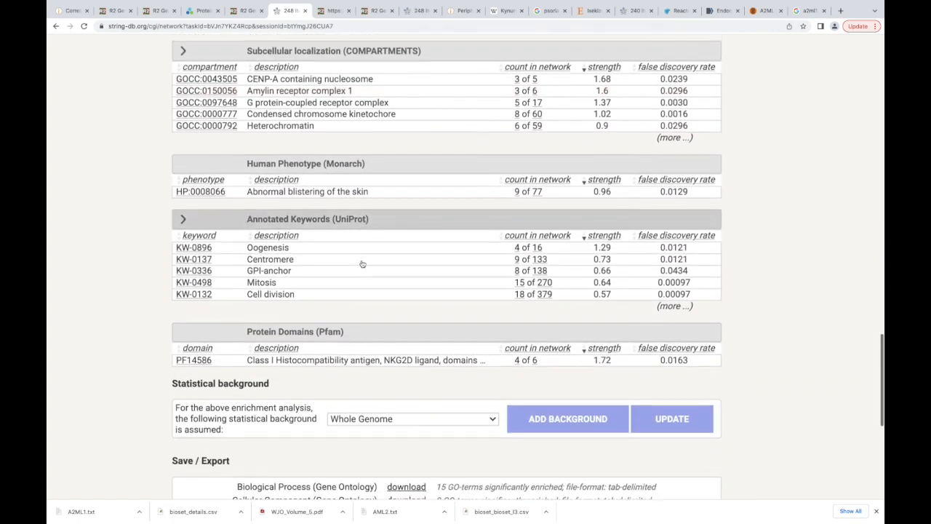
{"action": "scroll", "coordinate": [362, 264], "scroll_direction": "down", "scroll_amount": 2}
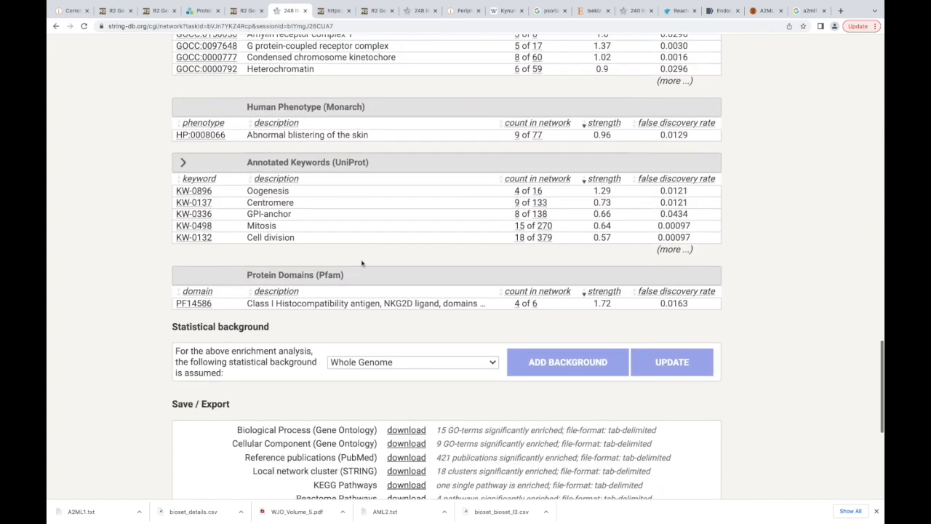
{"action": "scroll", "coordinate": [362, 263], "scroll_direction": "up", "scroll_amount": 14}
{"action": "scroll", "coordinate": [362, 263], "scroll_direction": "down", "scroll_amount": 20}
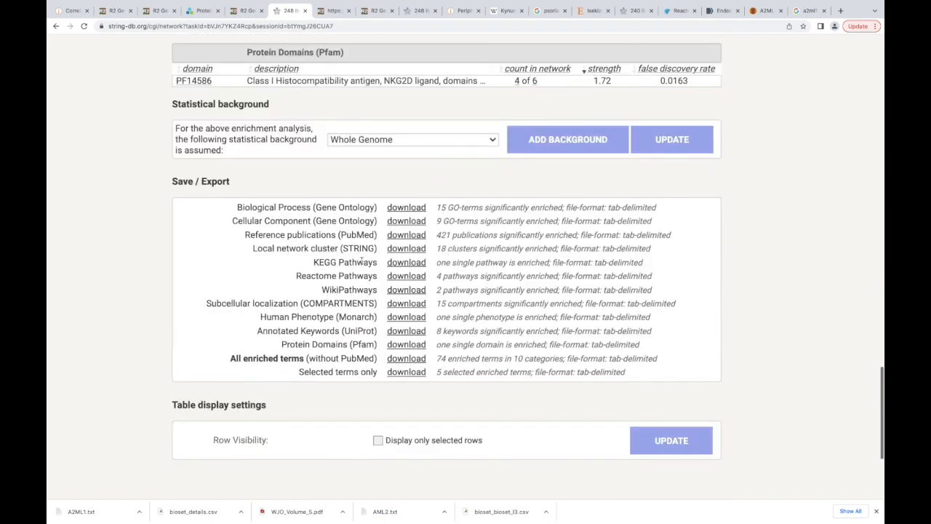
{"action": "scroll", "coordinate": [458, 89], "scroll_direction": "up", "scroll_amount": 5}
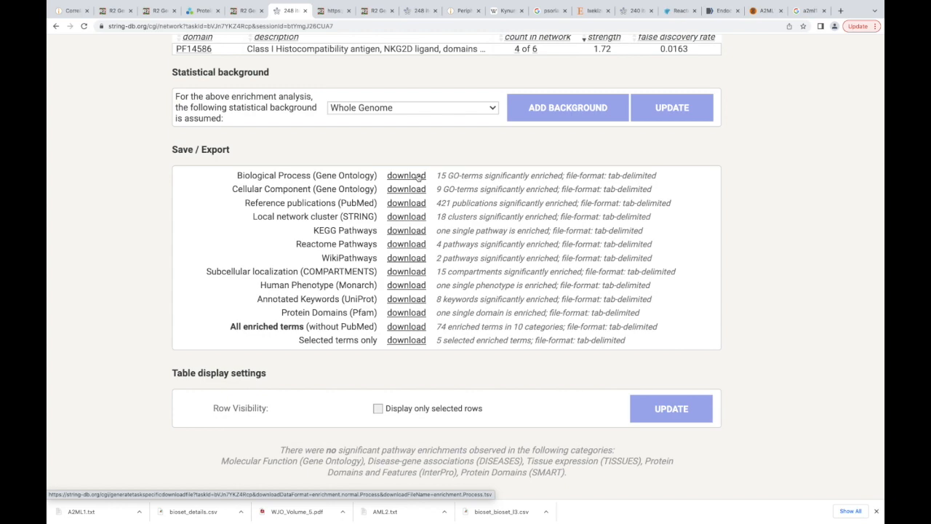
- Go back to the network and examine which proteins are colored by the five selected terms
{"action": "scroll", "coordinate": [418, 176], "scroll_direction": "up", "scroll_amount": 15}
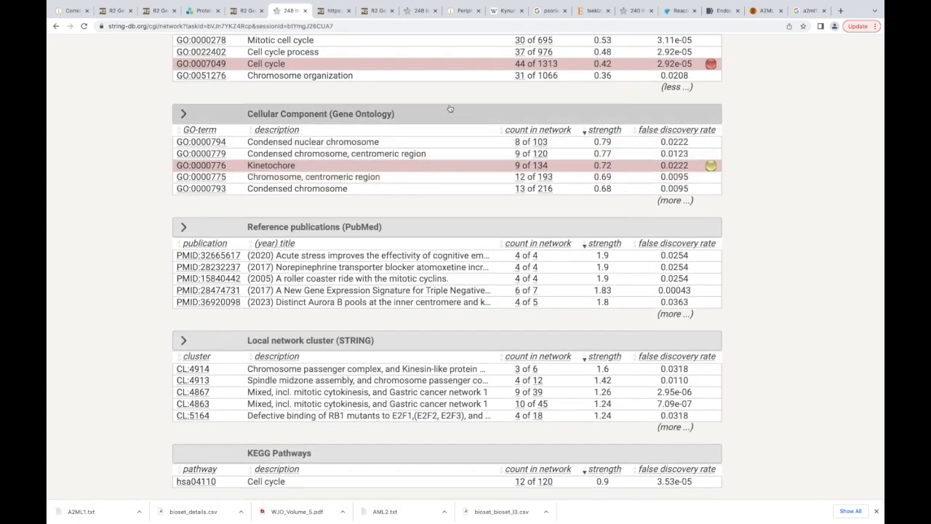
{"action": "scroll", "coordinate": [449, 110], "scroll_direction": "up", "scroll_amount": 5}
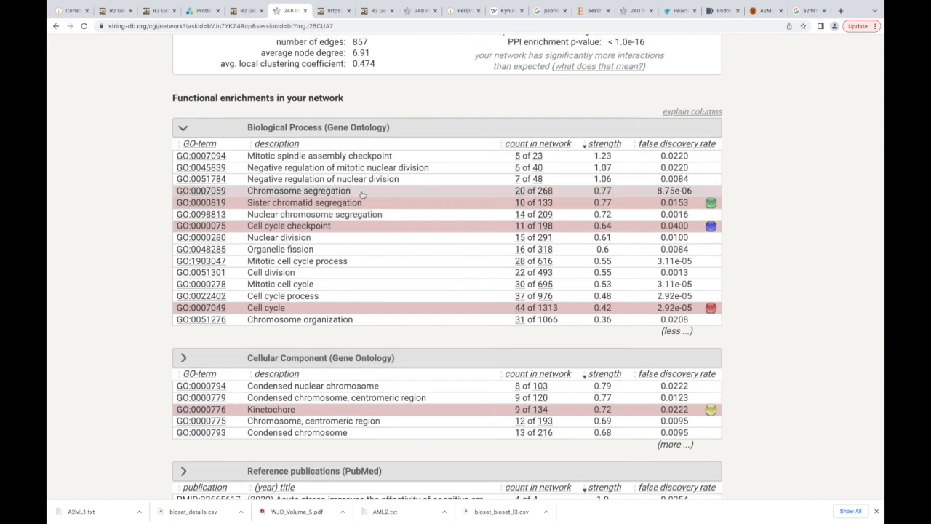
{"action": "scroll", "coordinate": [362, 194], "scroll_direction": "up", "scroll_amount": 15}
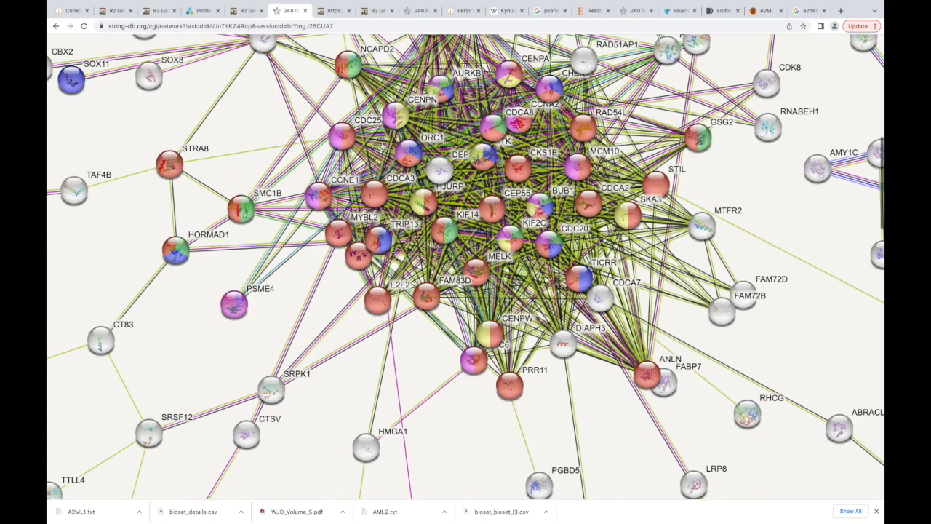
{"action": "scroll", "coordinate": [381, 148], "scroll_direction": "down", "scroll_amount": 5}
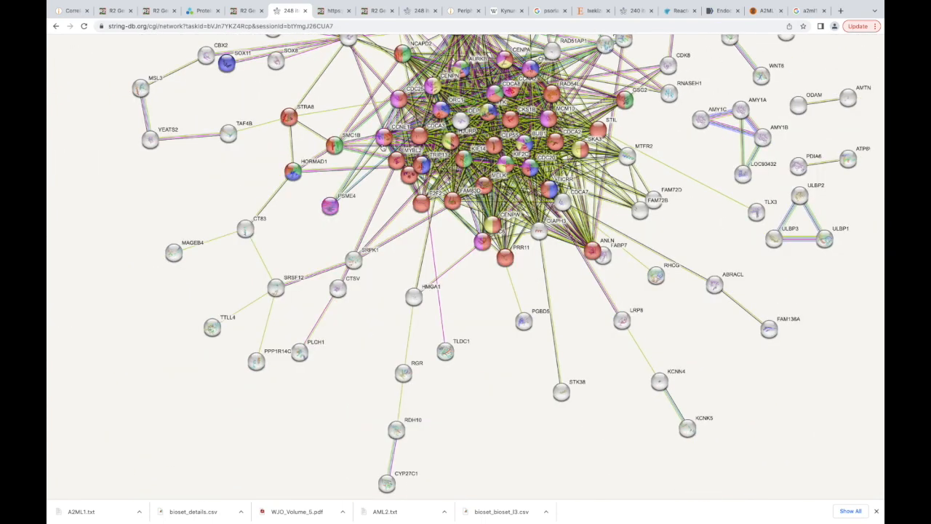
- Look up the protein information for AURKB in the densely connected cell-cycle cluster, including its domain and structure, and close its details
{"action": "scroll", "coordinate": [494, 73], "scroll_direction": "up", "scroll_amount": 3}
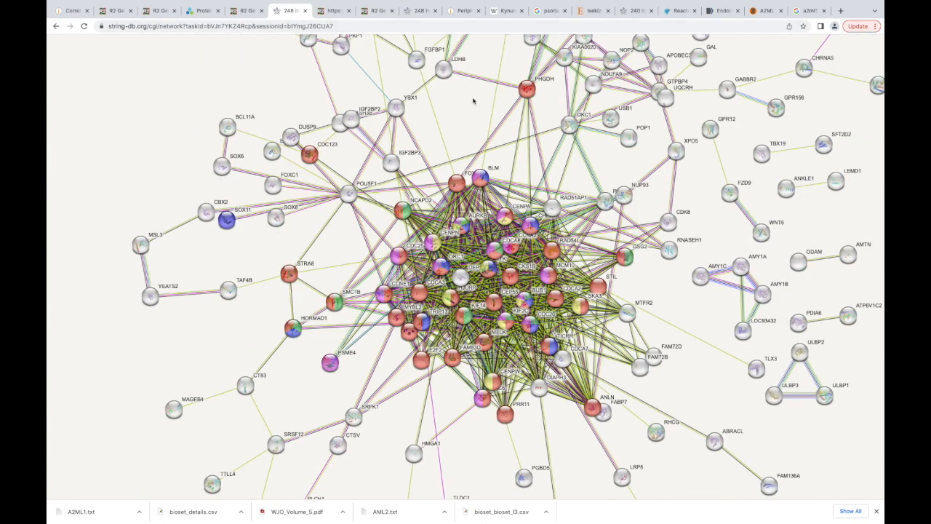
{"action": "scroll", "coordinate": [474, 108], "scroll_direction": "down", "scroll_amount": 1}
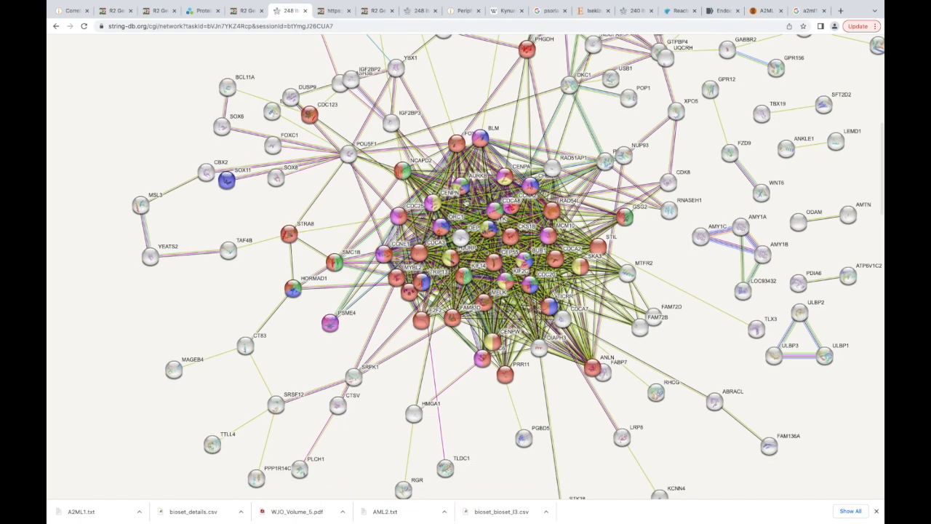
{"action": "scroll", "coordinate": [465, 202], "scroll_direction": "up", "scroll_amount": 5}
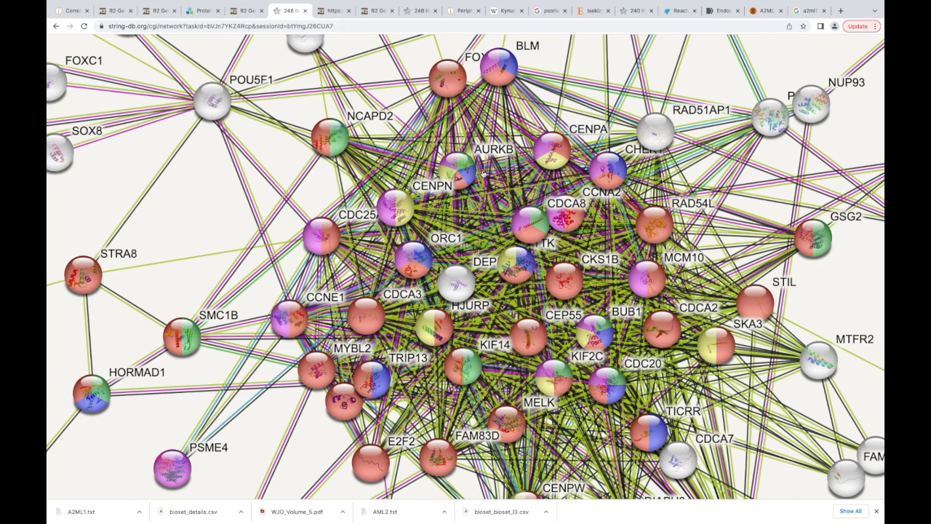
{"action": "scroll", "coordinate": [483, 173], "scroll_direction": "up", "scroll_amount": 2}
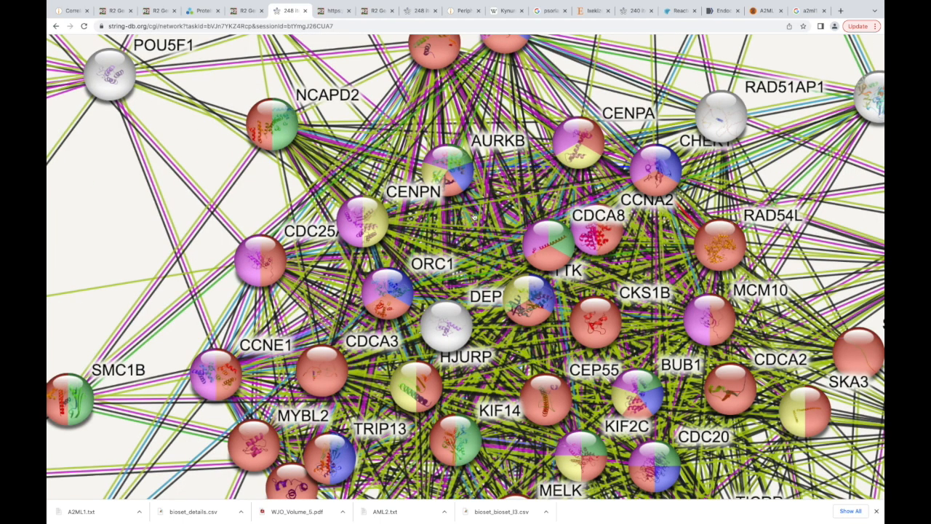
{"action": "scroll", "coordinate": [496, 174], "scroll_direction": "down", "scroll_amount": 1}
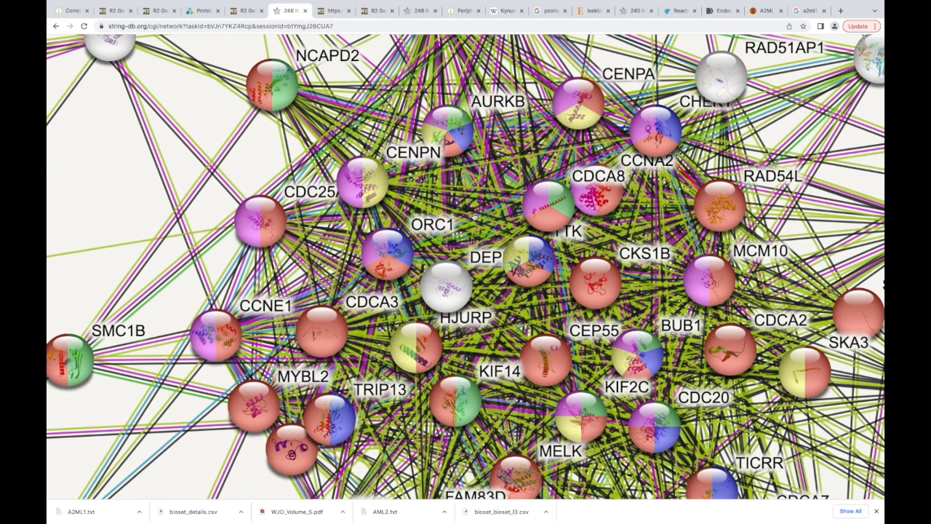
{"action": "left_click", "coordinate": [503, 103]}
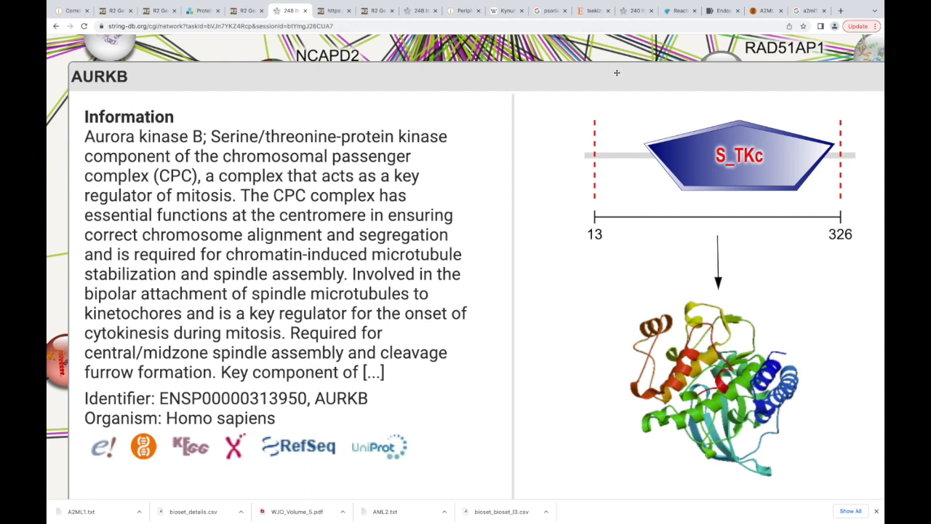
{"action": "left_click_drag", "start_coordinate": [578, 77], "coordinate": [577, 77]}
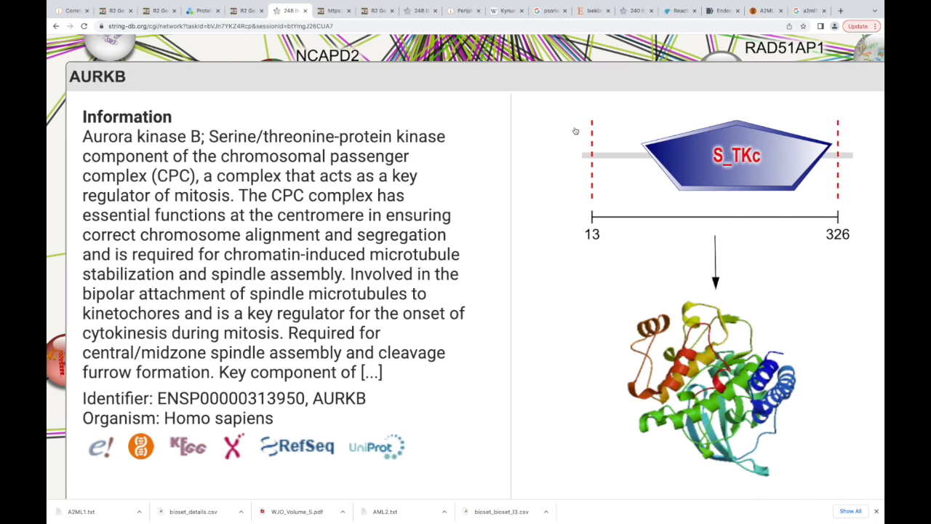
{"action": "left_click_drag", "start_coordinate": [598, 87], "coordinate": [560, 90]}
{"action": "scroll", "coordinate": [454, 39], "scroll_direction": "right", "scroll_amount": 2}
{"action": "scroll", "coordinate": [455, 39], "scroll_direction": "down", "scroll_amount": 3}
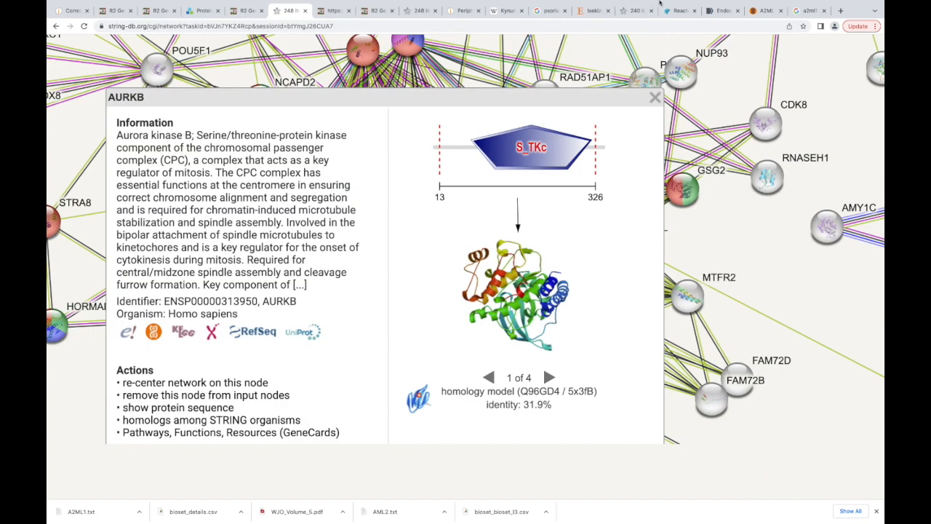
{"action": "left_click", "coordinate": [653, 99]}
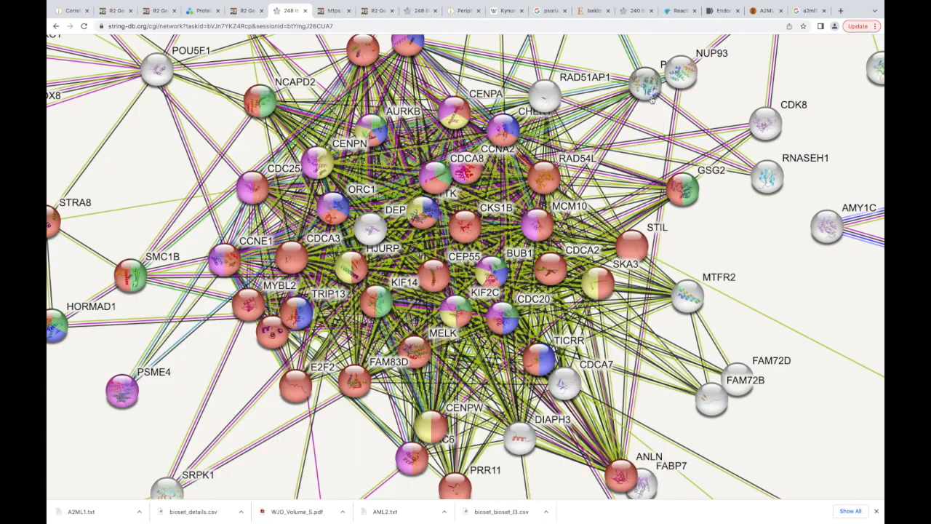
- Look up the protein information for SOD2, near PHGDH above the main cluster, and close its details
{"action": "scroll", "coordinate": [652, 100], "scroll_direction": "up", "scroll_amount": 5}
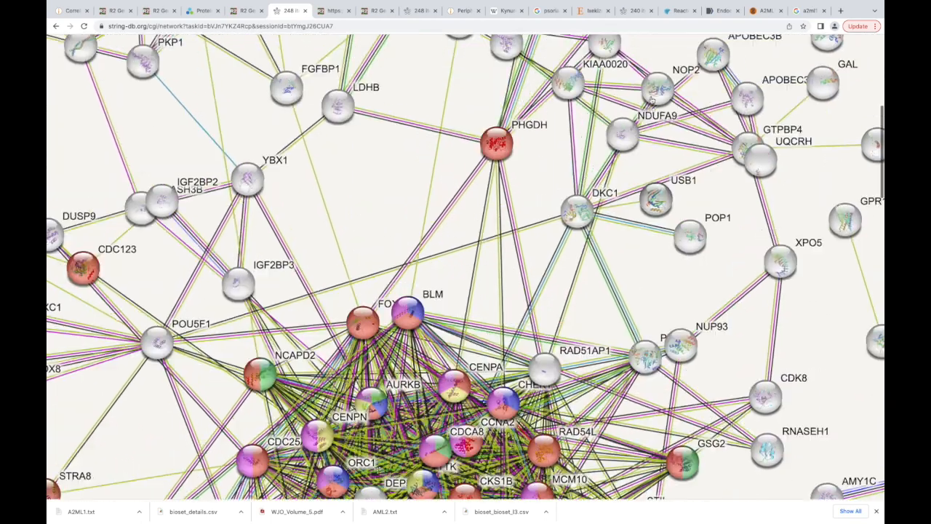
{"action": "scroll", "coordinate": [652, 100], "scroll_direction": "down", "scroll_amount": 1}
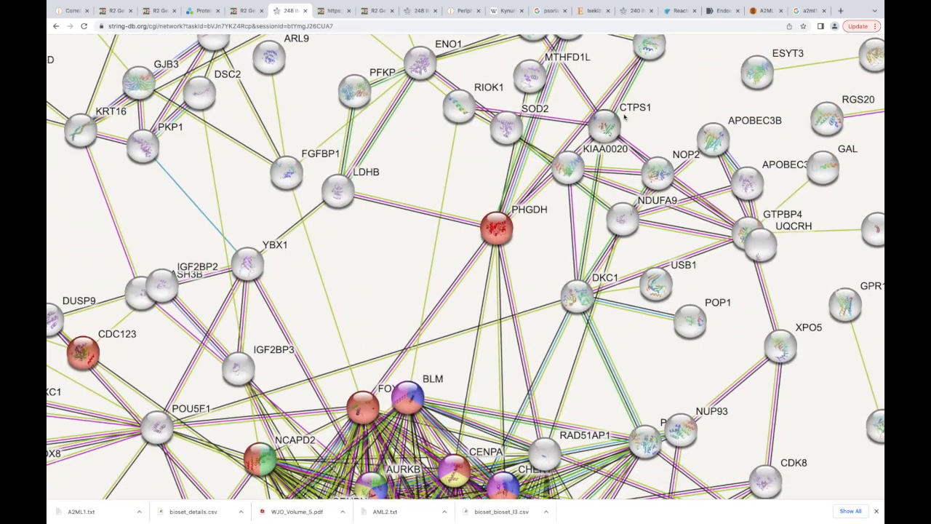
{"action": "scroll", "coordinate": [624, 116], "scroll_direction": "down", "scroll_amount": 2}
{"action": "scroll", "coordinate": [624, 116], "scroll_direction": "down", "scroll_amount": 2}
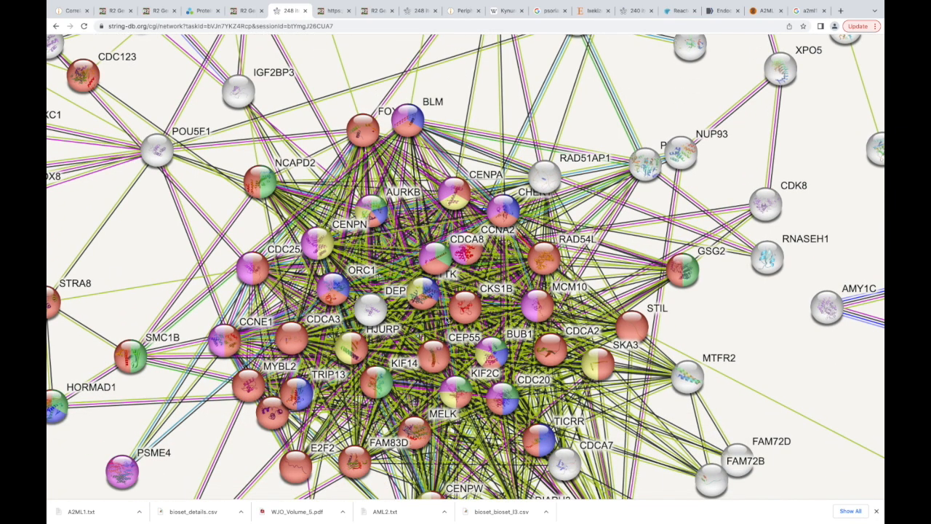
{"action": "scroll", "coordinate": [448, 276], "scroll_direction": "up", "scroll_amount": 4}
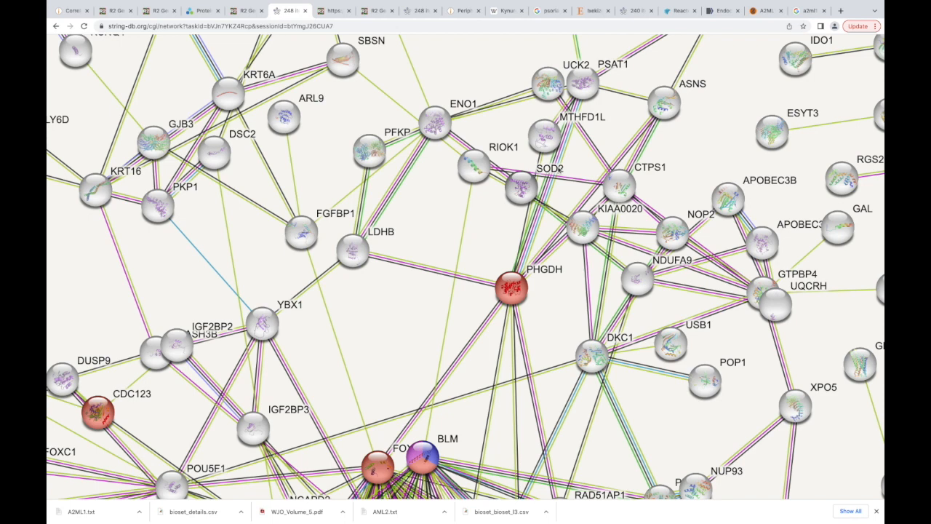
{"action": "left_click", "coordinate": [558, 170]}
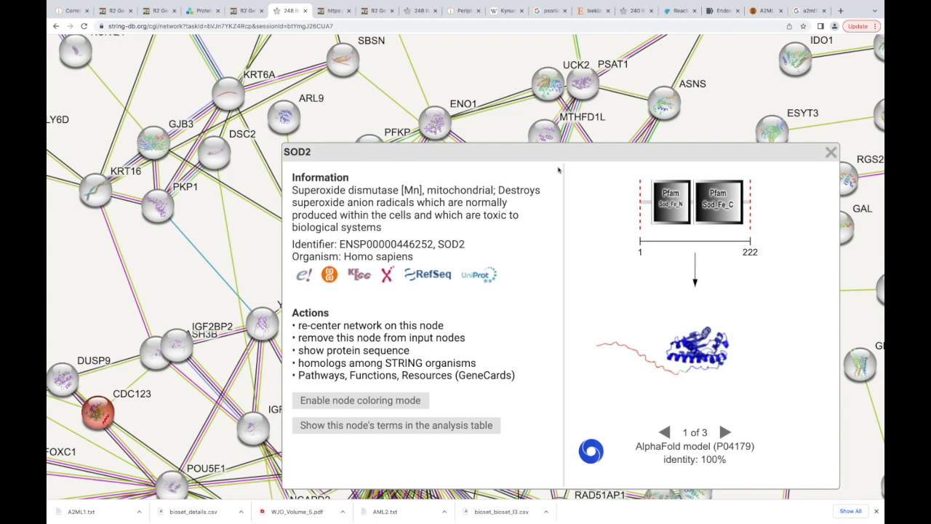
{"action": "left_click", "coordinate": [831, 153]}
- Examine the network around A2ML1, the Biological Process enrichment table with its selected terms, and the colored central cluster
{"action": "scroll", "coordinate": [568, 168], "scroll_direction": "up", "scroll_amount": 3}
{"action": "scroll", "coordinate": [568, 168], "scroll_direction": "up", "scroll_amount": 1}
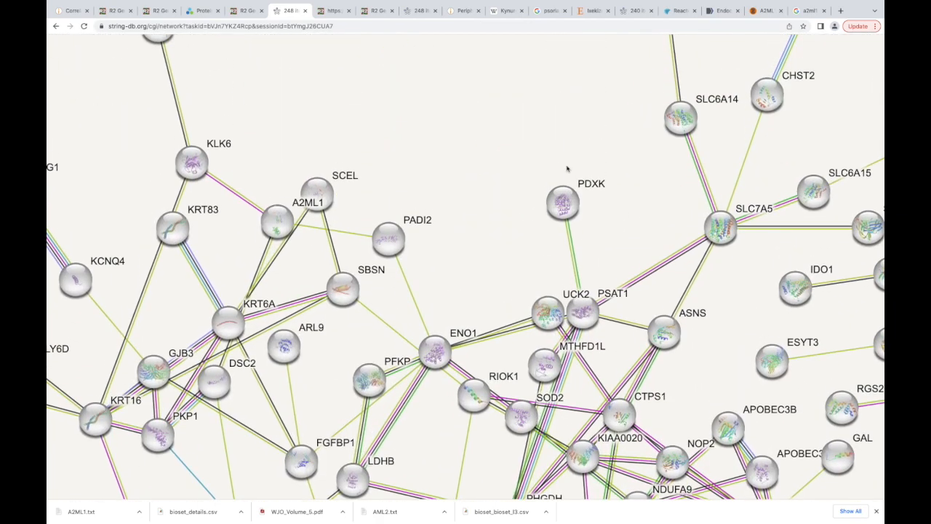
{"action": "scroll", "coordinate": [567, 169], "scroll_direction": "up", "scroll_amount": 6}
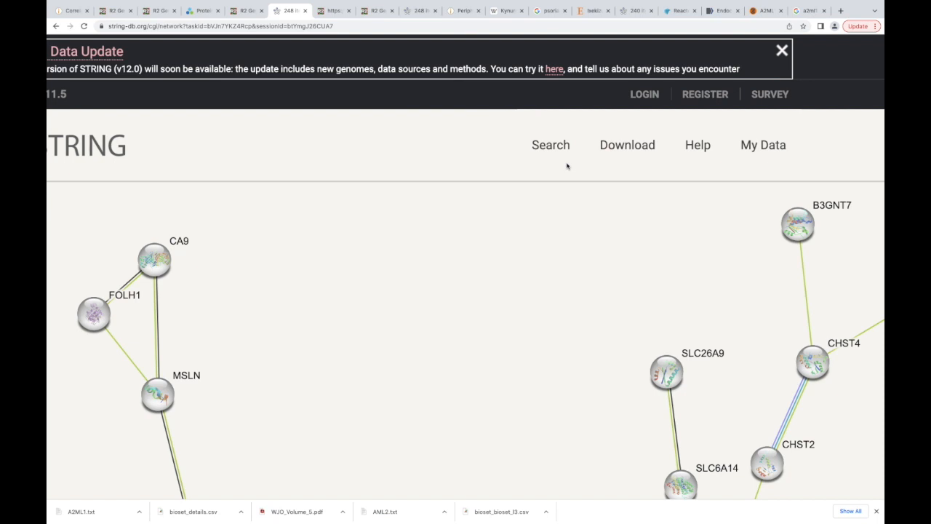
{"action": "scroll", "coordinate": [567, 166], "scroll_direction": "down", "scroll_amount": 15}
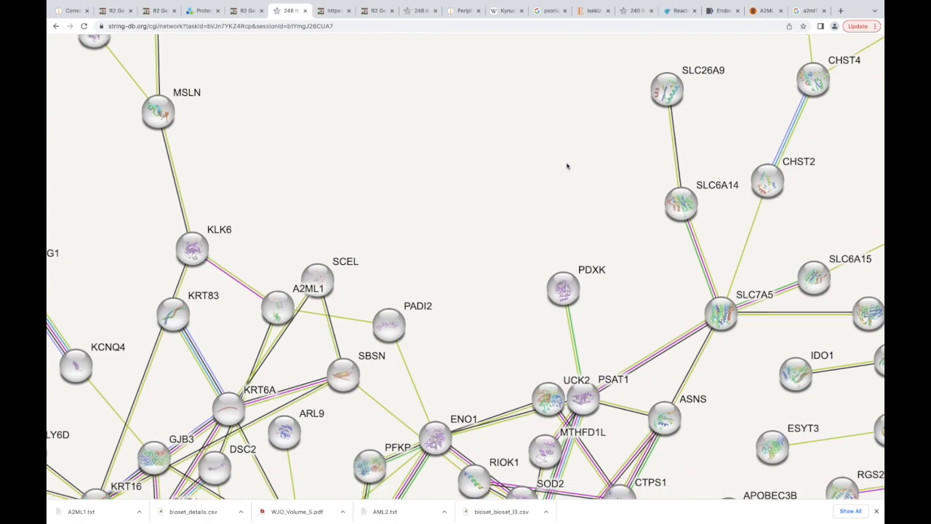
{"action": "scroll", "coordinate": [567, 166], "scroll_direction": "down", "scroll_amount": 15}
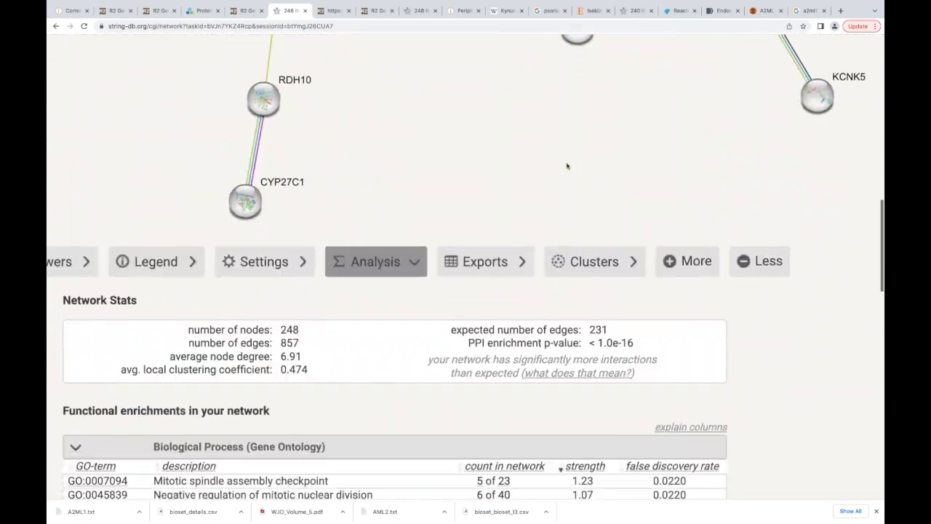
{"action": "scroll", "coordinate": [567, 166], "scroll_direction": "down", "scroll_amount": 1}
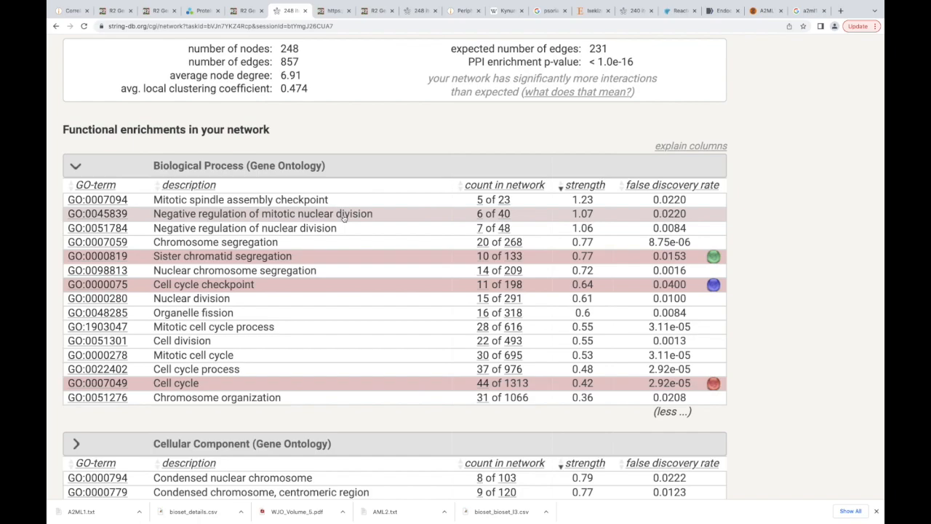
{"action": "scroll", "coordinate": [344, 218], "scroll_direction": "up", "scroll_amount": 15}
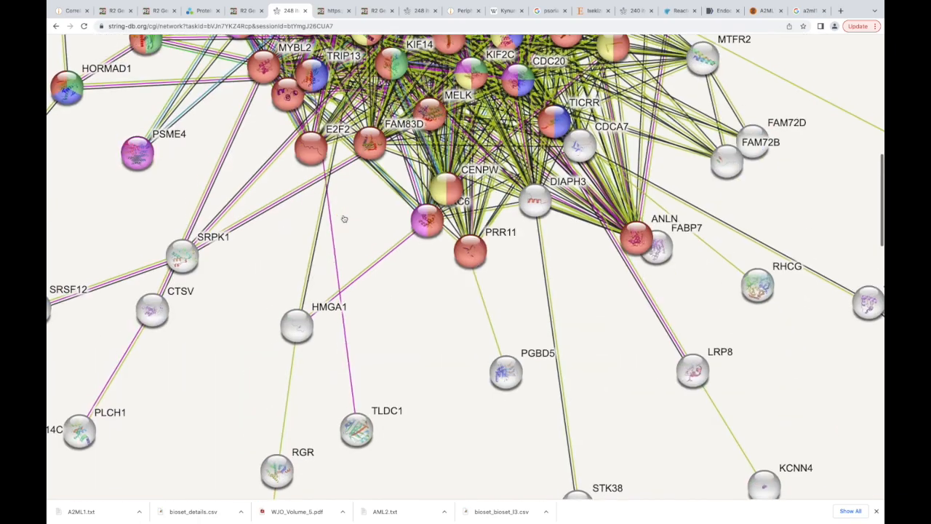
{"action": "scroll", "coordinate": [344, 218], "scroll_direction": "up", "scroll_amount": 8}
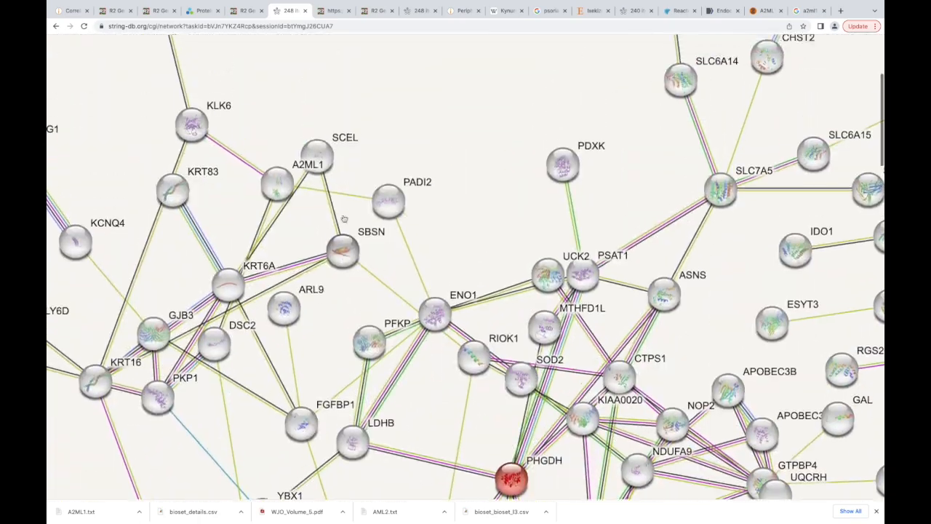
{"action": "scroll", "coordinate": [344, 218], "scroll_direction": "down", "scroll_amount": 5}
{"action": "scroll", "coordinate": [344, 218], "scroll_direction": "down", "scroll_amount": 5}
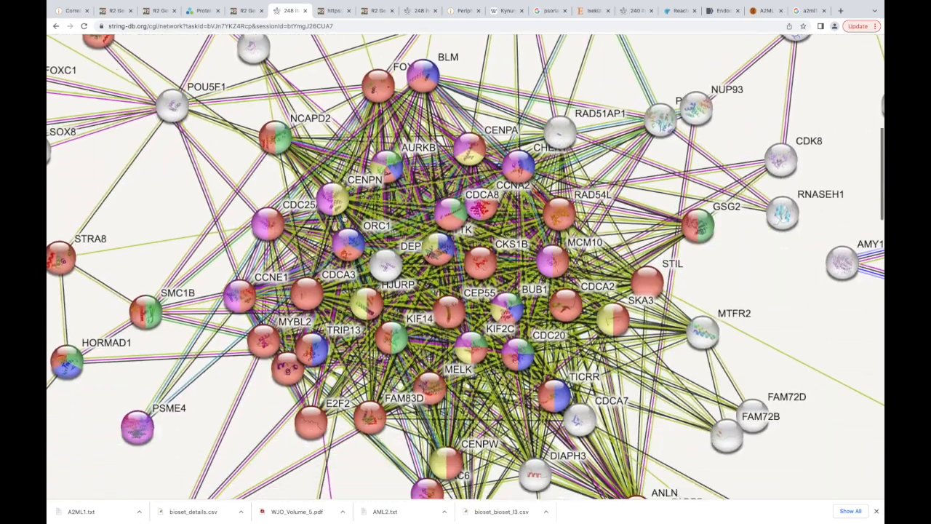
{"action": "scroll", "coordinate": [410, 188], "scroll_direction": "up", "scroll_amount": 8}
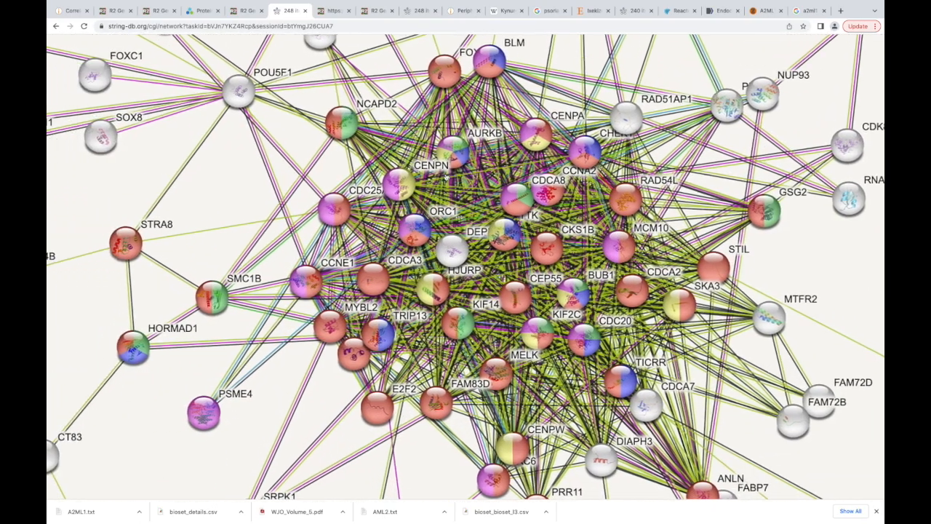
- Move the A2ML1 node away from SCEL, between KRT83 and SCEL, so its own connections can be told apart
{"action": "scroll", "coordinate": [447, 178], "scroll_direction": "up", "scroll_amount": 1}
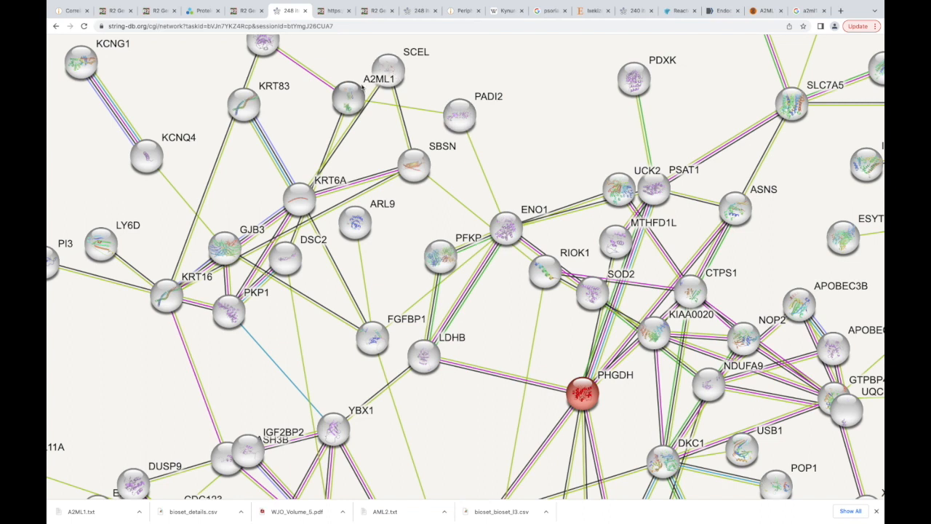
{"action": "left_click_drag", "start_coordinate": [347, 96], "coordinate": [320, 93]}
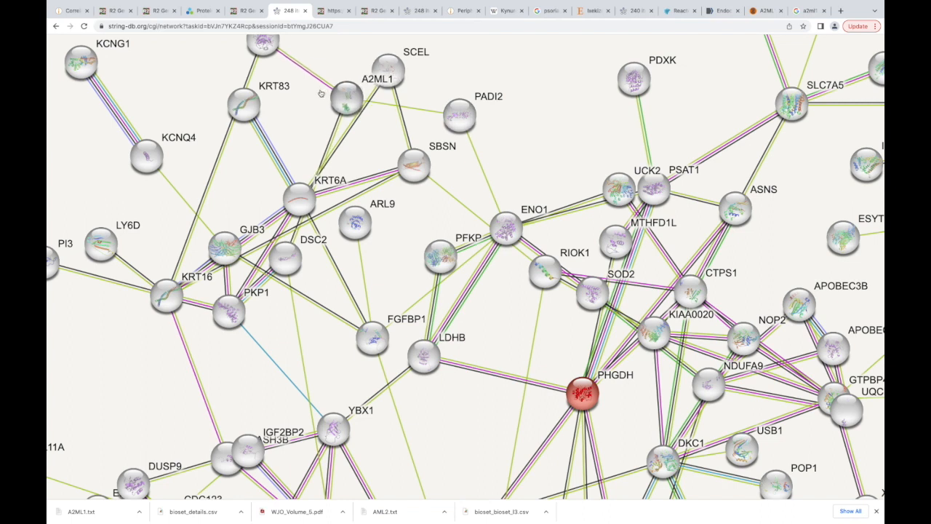
{"action": "scroll", "coordinate": [322, 97], "scroll_direction": "up", "scroll_amount": 2}
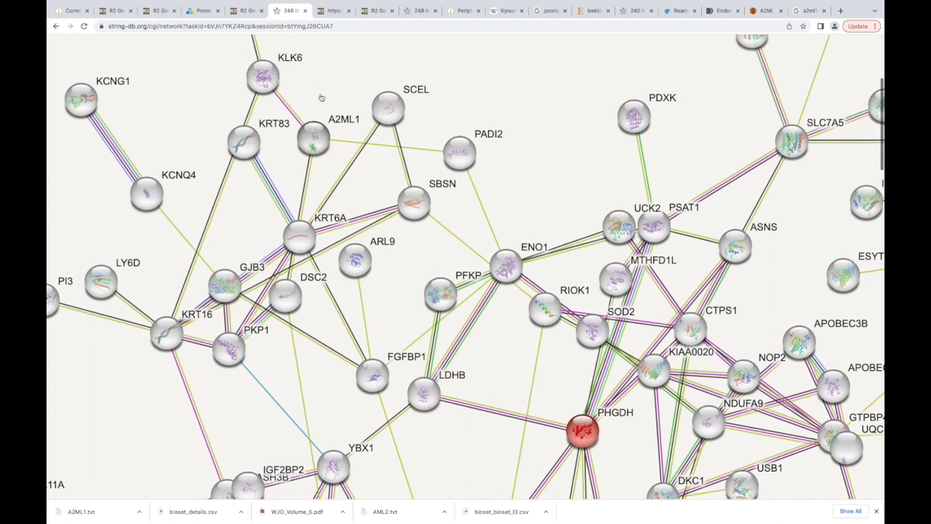
{"action": "scroll", "coordinate": [322, 97], "scroll_direction": "up", "scroll_amount": 1}
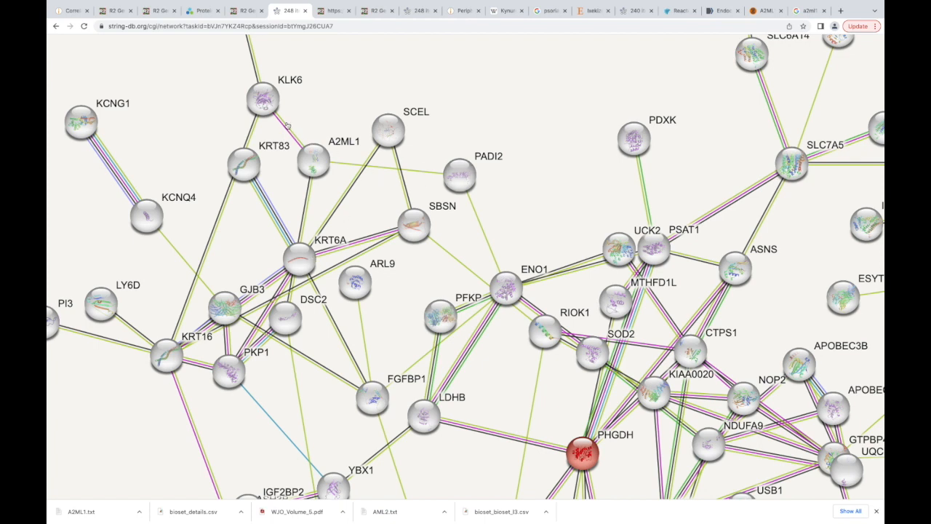
- Look up the protein information for KRT6A, a direct neighbor of A2ML1, and close its details
{"action": "left_click", "coordinate": [309, 251]}
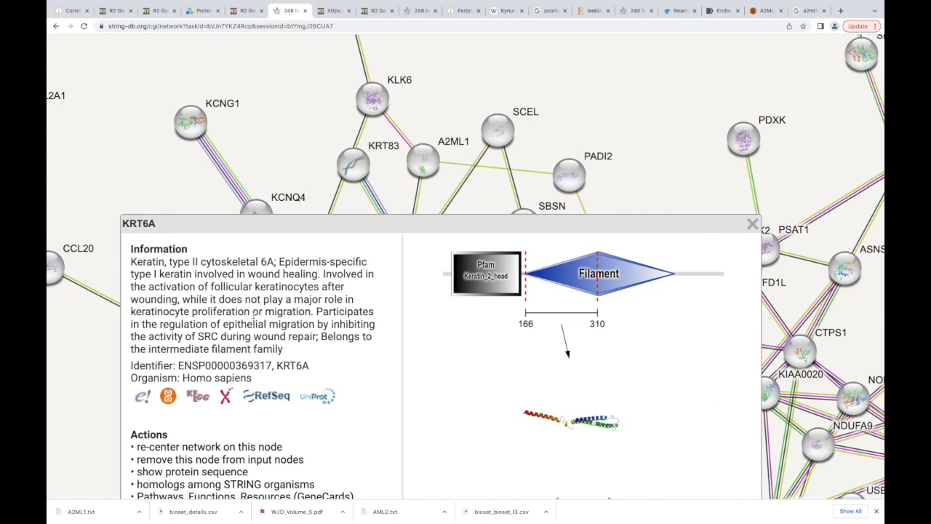
{"action": "scroll", "coordinate": [253, 313], "scroll_direction": "right", "scroll_amount": 2}
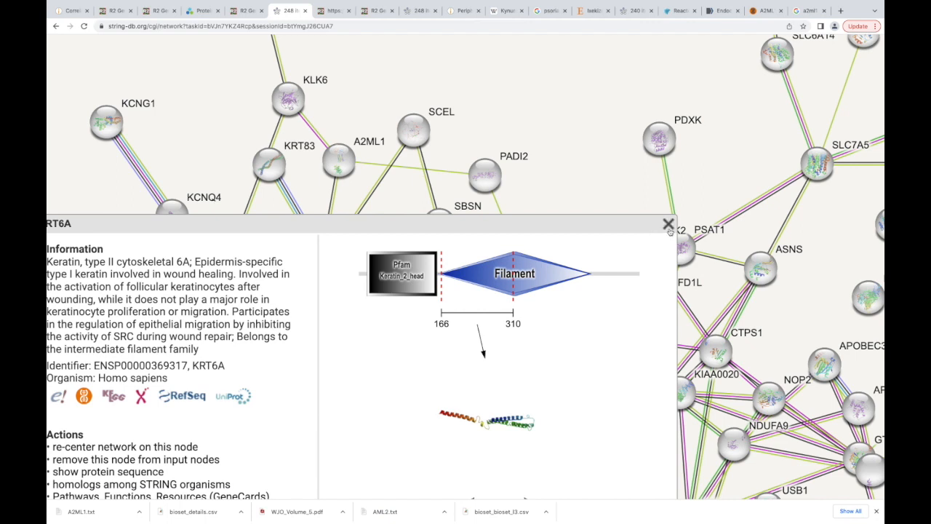
{"action": "left_click", "coordinate": [668, 225]}
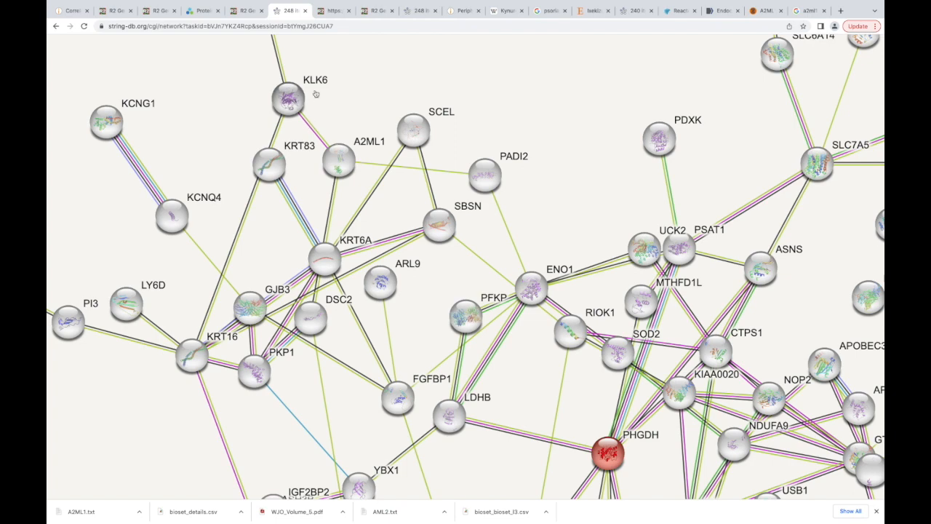
- Review the evidence for the interaction between A2ML1 and KLK6, including the experimental data and PubMed co-mentions, and close it
{"action": "left_click", "coordinate": [311, 131]}
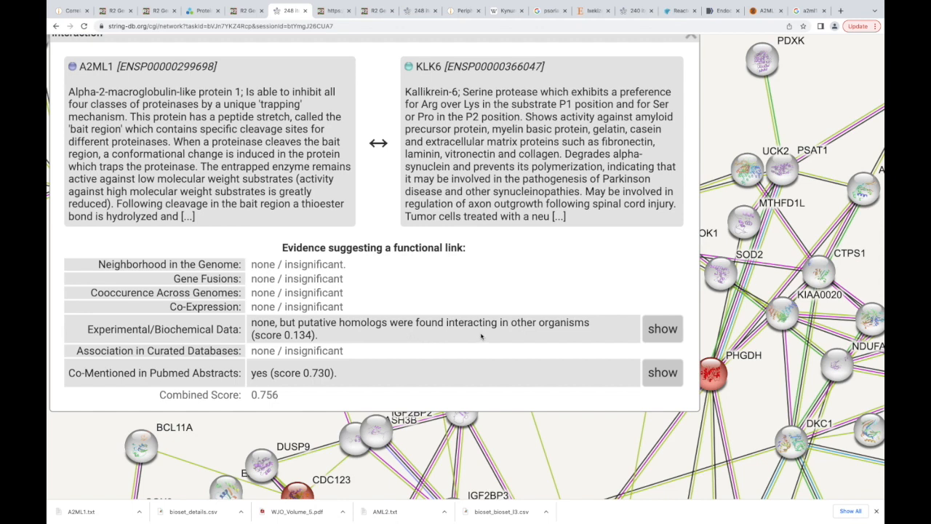
{"action": "scroll", "coordinate": [480, 335], "scroll_direction": "down", "scroll_amount": 1}
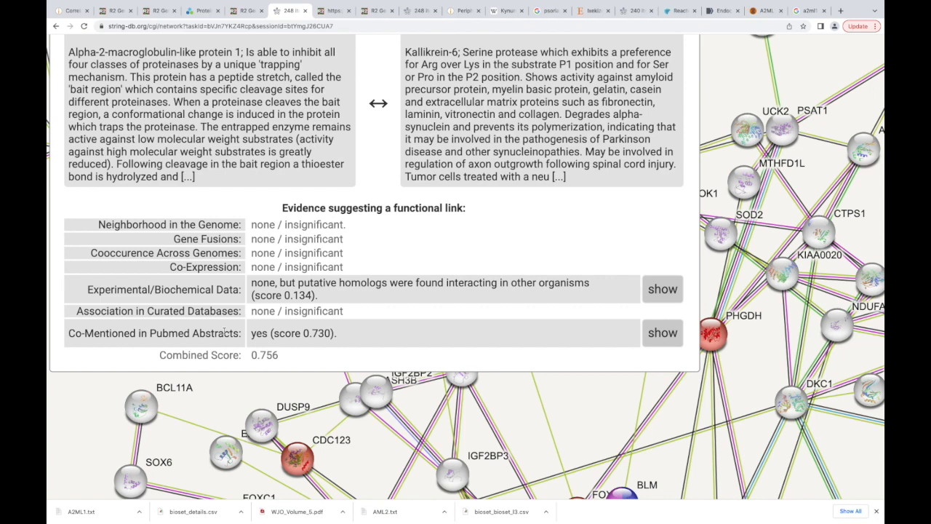
{"action": "scroll", "coordinate": [225, 331], "scroll_direction": "up", "scroll_amount": 5}
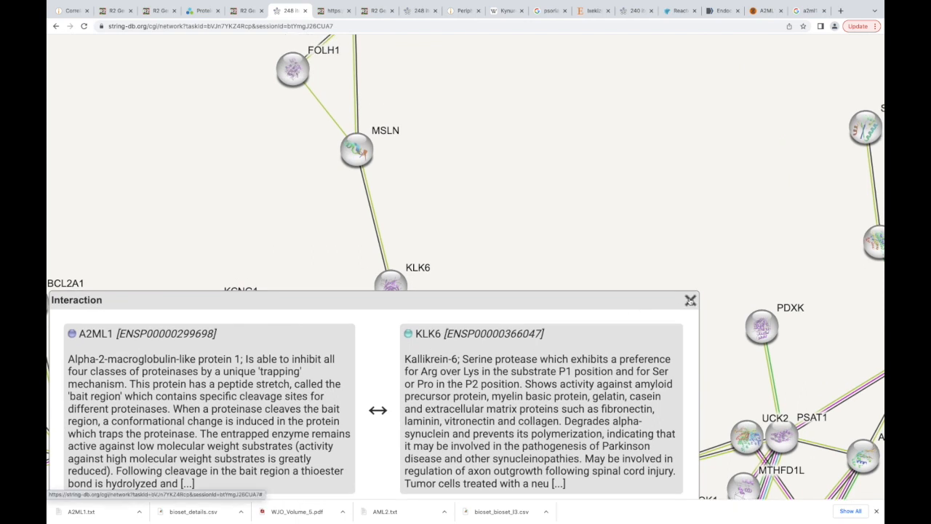
{"action": "left_click", "coordinate": [691, 301]}
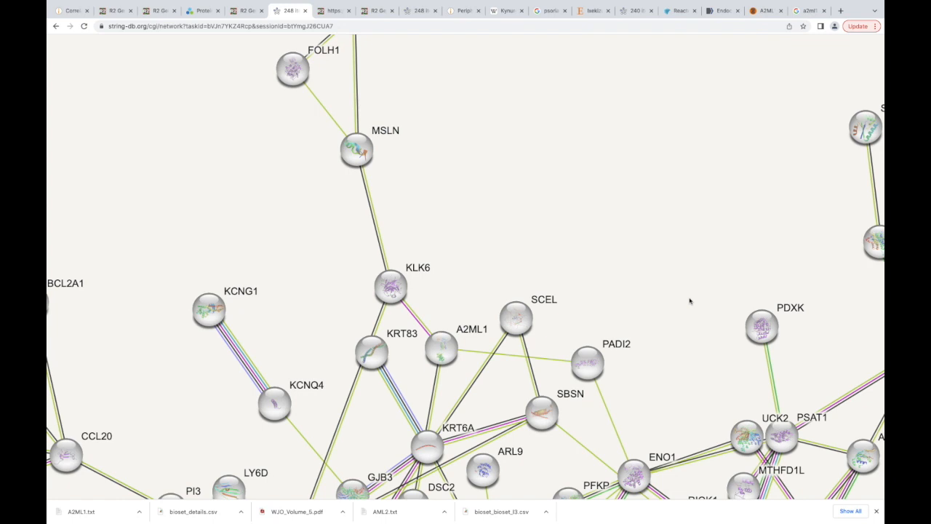
{"action": "scroll", "coordinate": [632, 185], "scroll_direction": "up", "scroll_amount": 4}
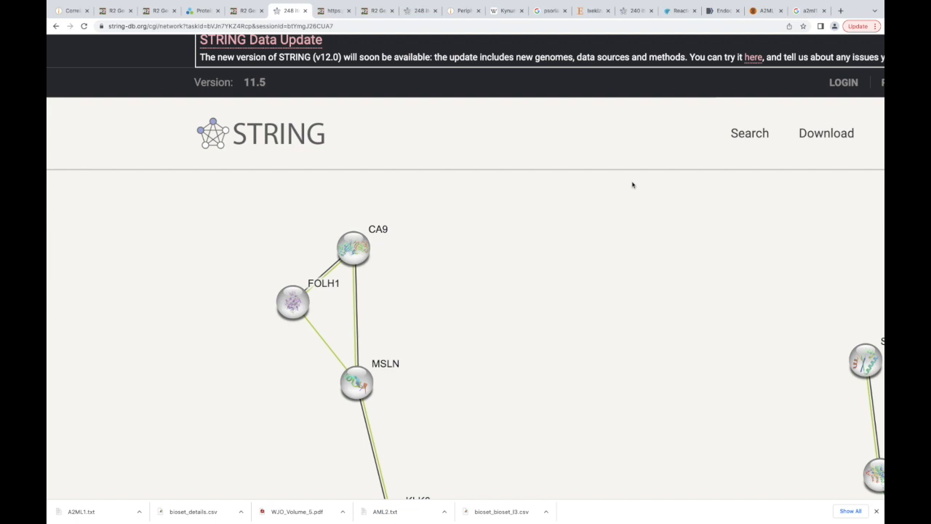
{"action": "scroll", "coordinate": [632, 184], "scroll_direction": "down", "scroll_amount": 2}
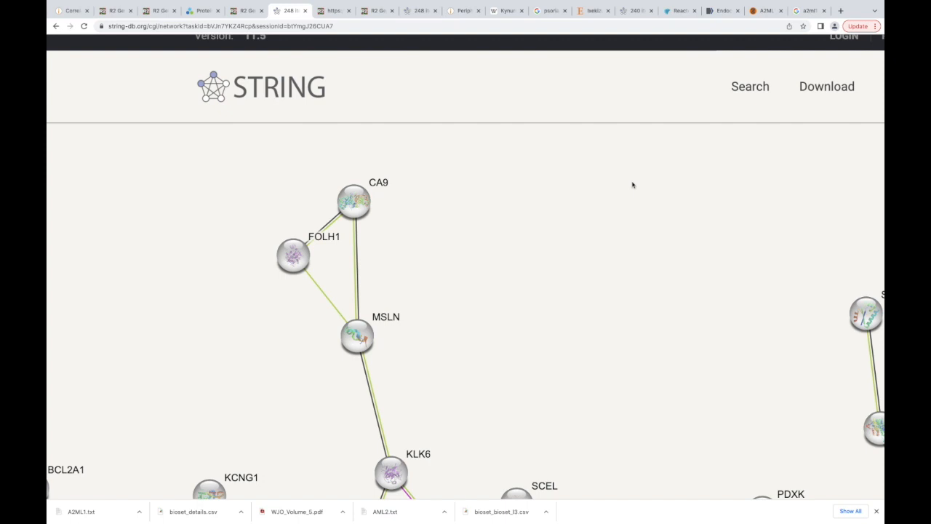
{"action": "scroll", "coordinate": [632, 184], "scroll_direction": "up", "scroll_amount": 1}
{"action": "scroll", "coordinate": [632, 184], "scroll_direction": "down", "scroll_amount": 3}
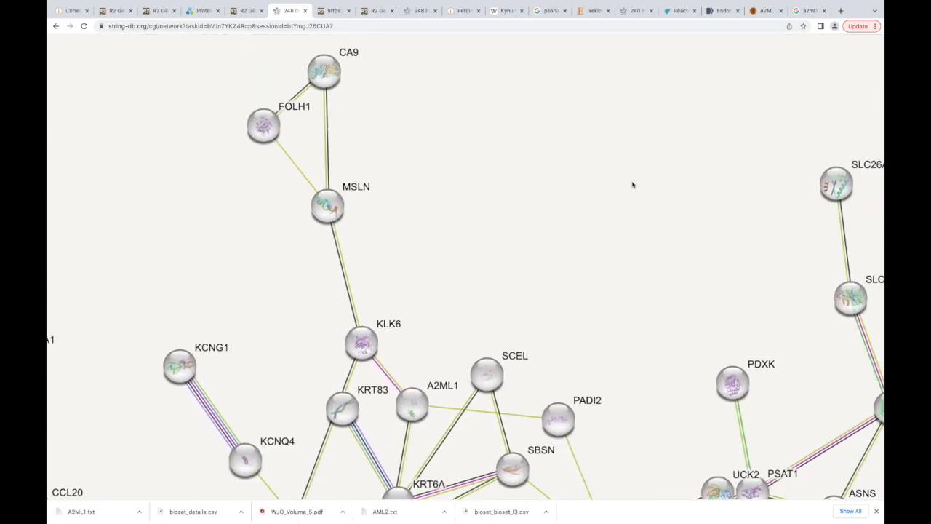
{"action": "scroll", "coordinate": [632, 185], "scroll_direction": "right", "scroll_amount": 1}
{"action": "scroll", "coordinate": [632, 185], "scroll_direction": "down", "scroll_amount": 5}
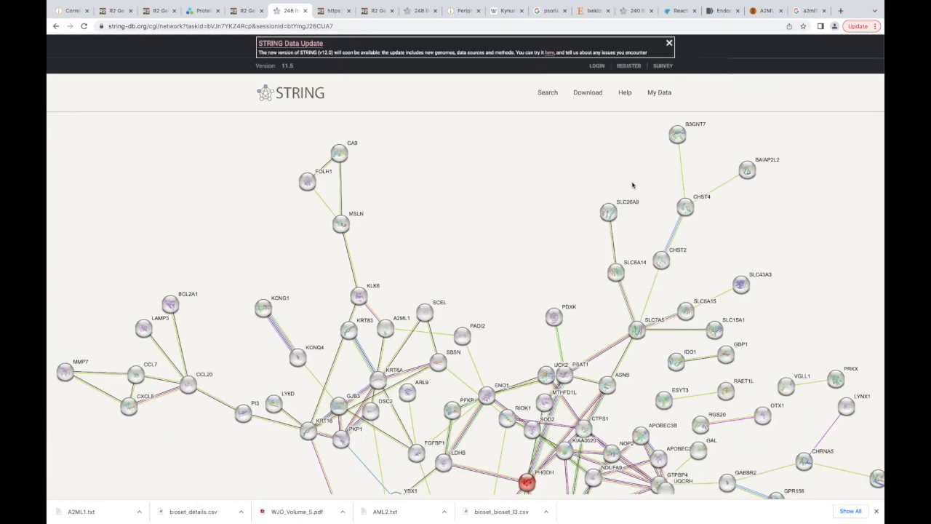
- Switch to the open A2ML1 page of the Human Protein Atlas and search the web there for "human protein atlas"
{"action": "left_click", "coordinate": [202, 11]}
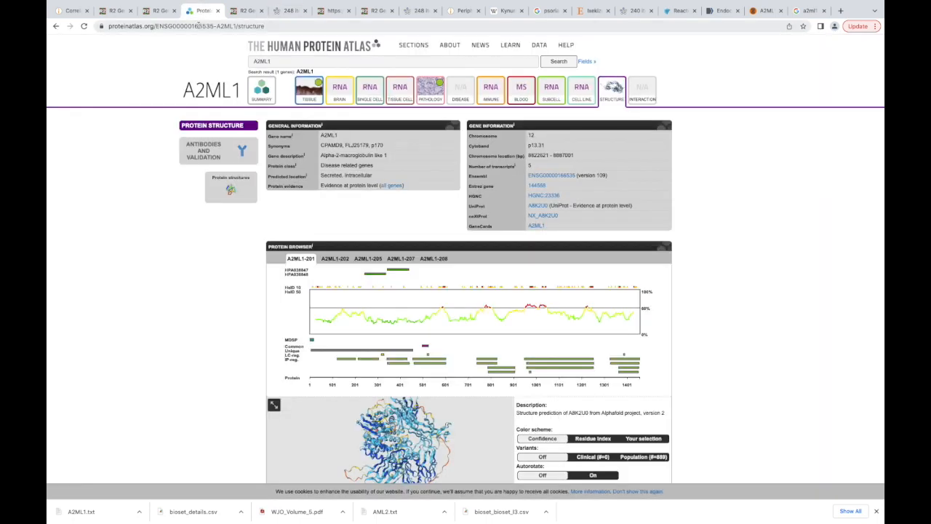
{"action": "left_click", "coordinate": [197, 26]}
{"action": "type", "text": "hu"}
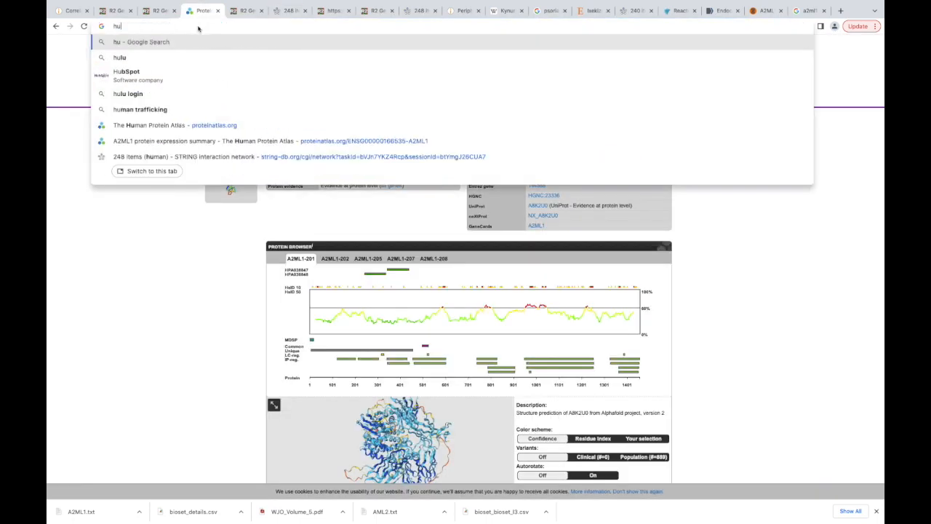
{"action": "type", "text": "man protein al"}
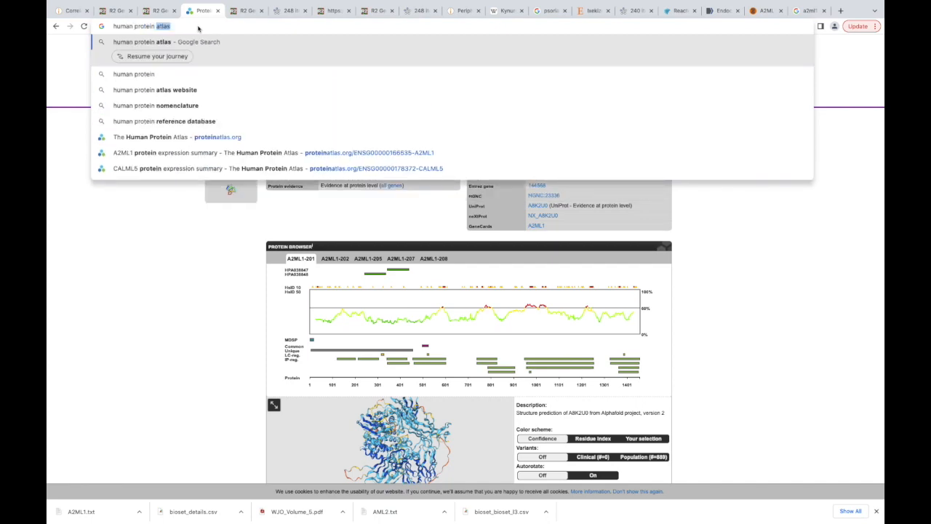